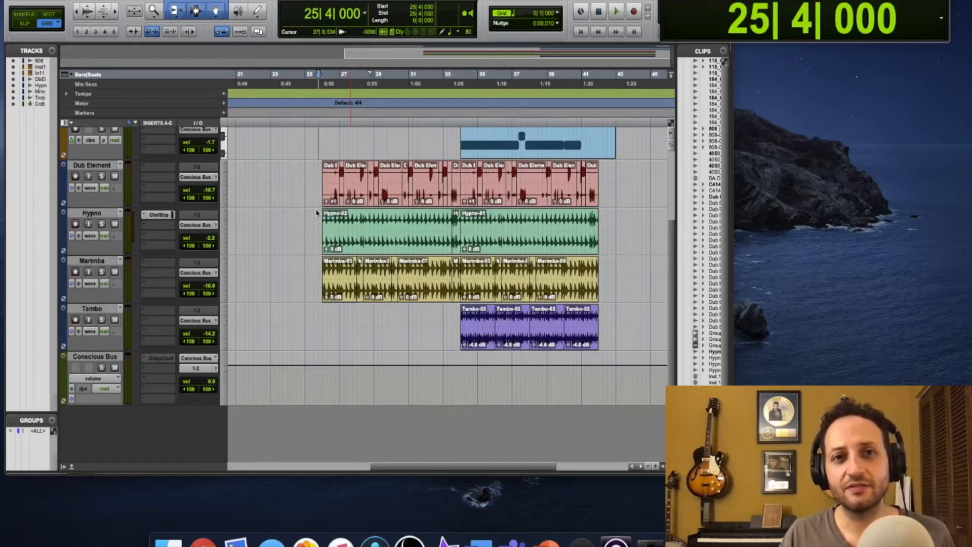
Step: Play the arrangement from 25|3|000 through both sections to about bar 41, and stop playback
left_click(252, 209)
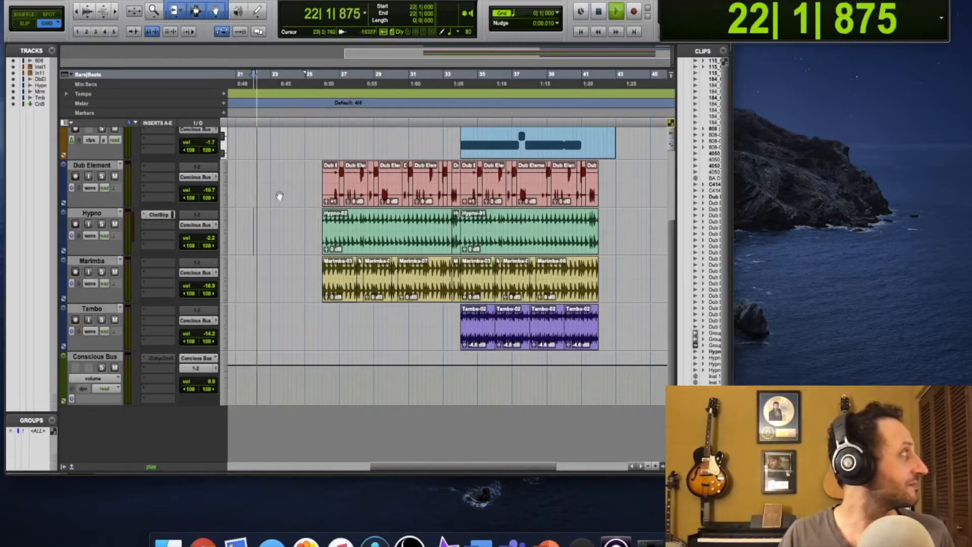
left_click(315, 125)
key("space")
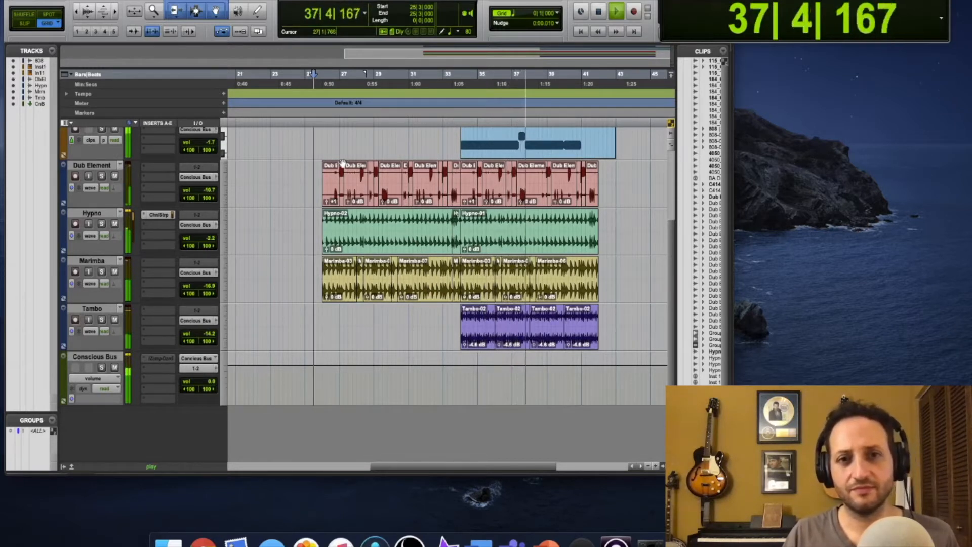
scroll(343, 163, "right", 3)
scroll(342, 163, "up", 3)
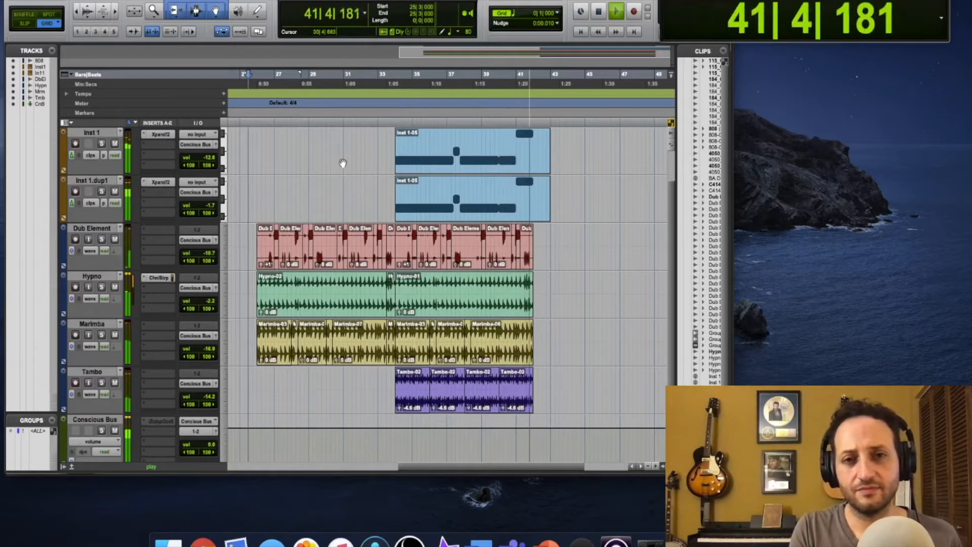
key("space")
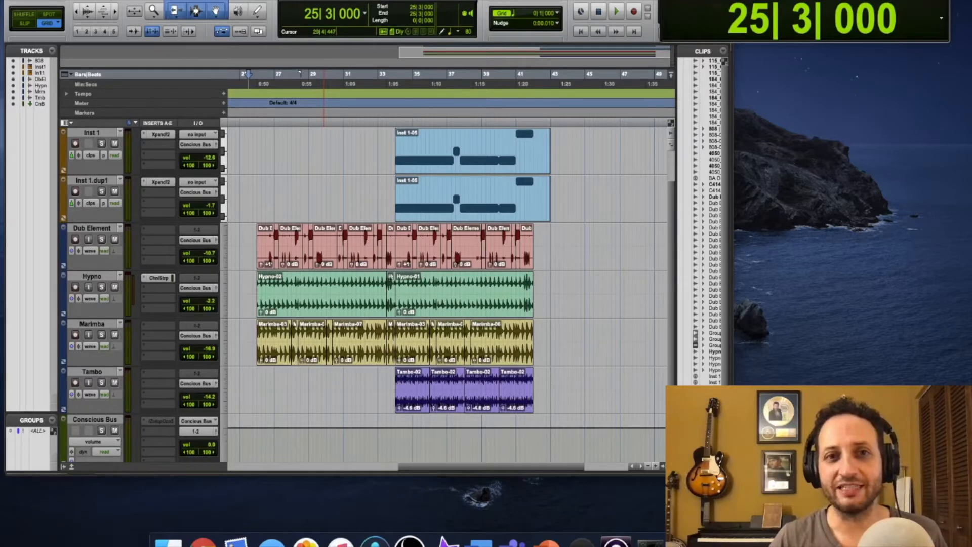
Step: Create one new instrument track from the Boom preset using the -Boom Default setting
key("shift+super+n")
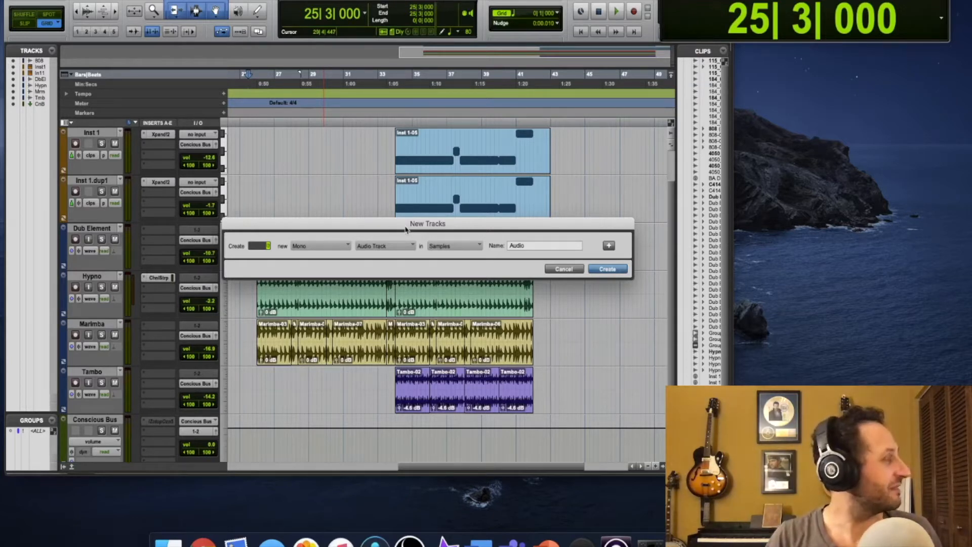
key("super+Down")
key("super+Down")
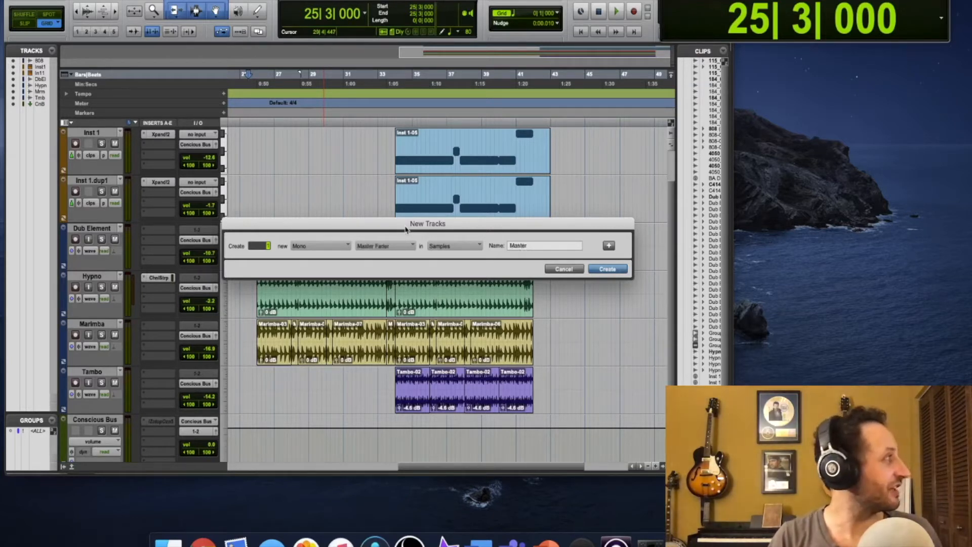
key("super+Down")
key("super+Down")
key("super+Down")
key("super+Down")
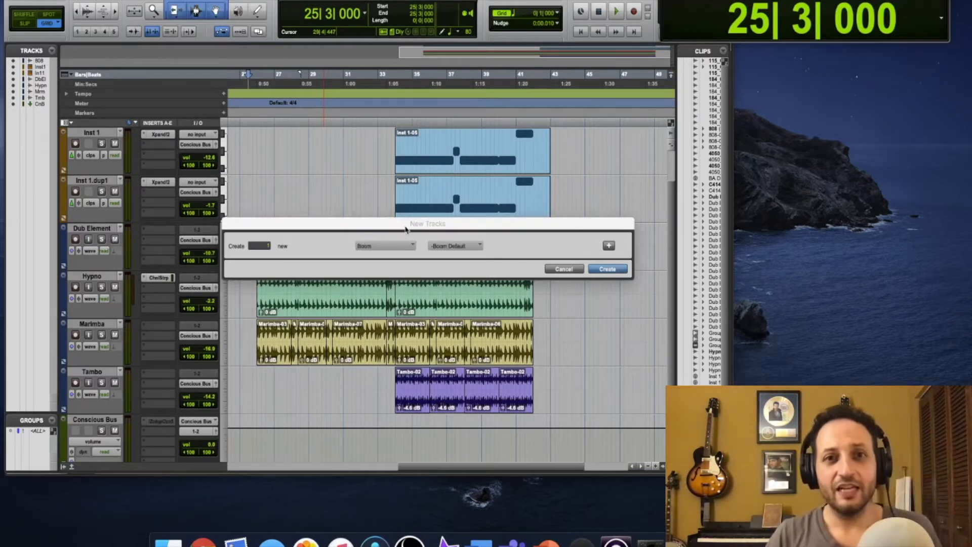
left_click(474, 231)
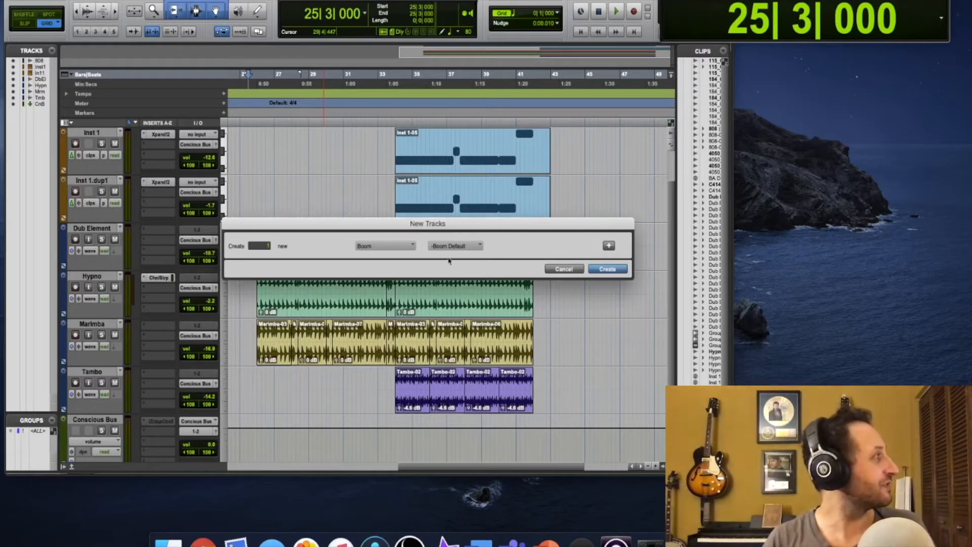
key("Return")
scroll(274, 321, "down", 5)
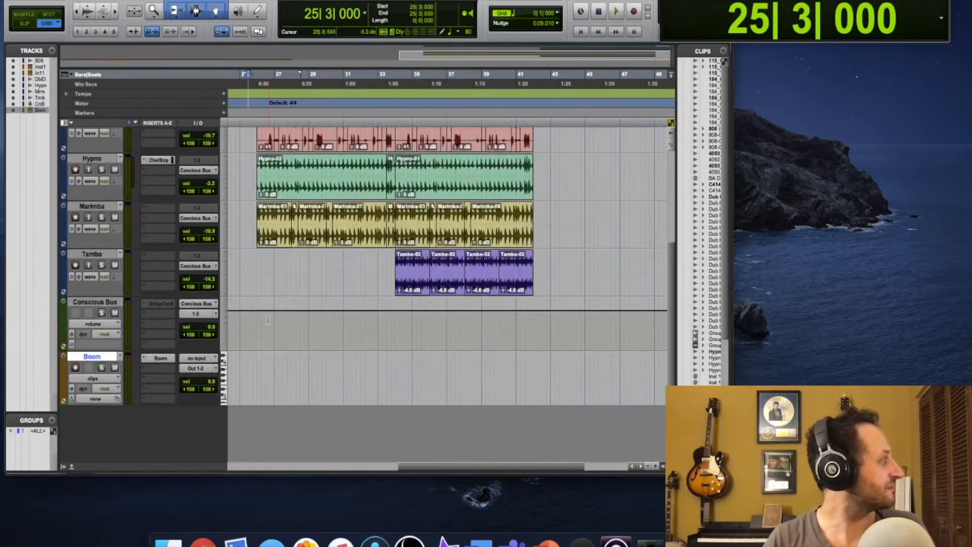
Step: Replace the new track's Boom instrument with Xpand!2 (stereo) and rename the track BA Drum
left_click(146, 358)
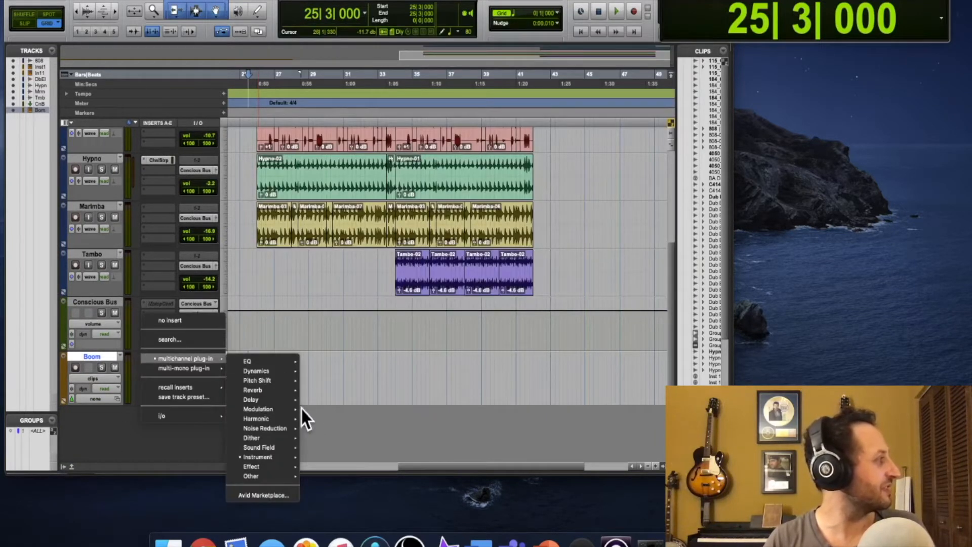
mouse_move(283, 459)
left_click(331, 435)
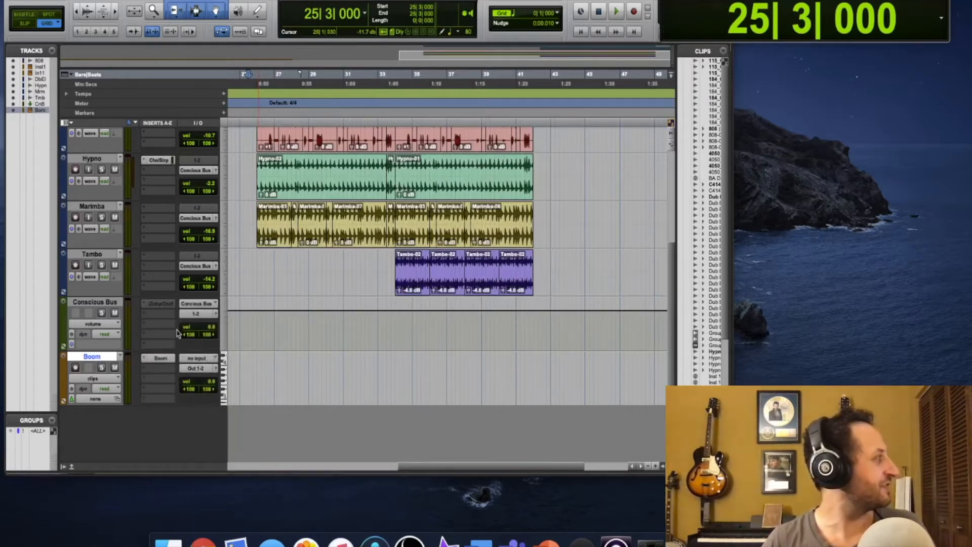
left_click(143, 360)
left_click(144, 360)
mouse_move(212, 358)
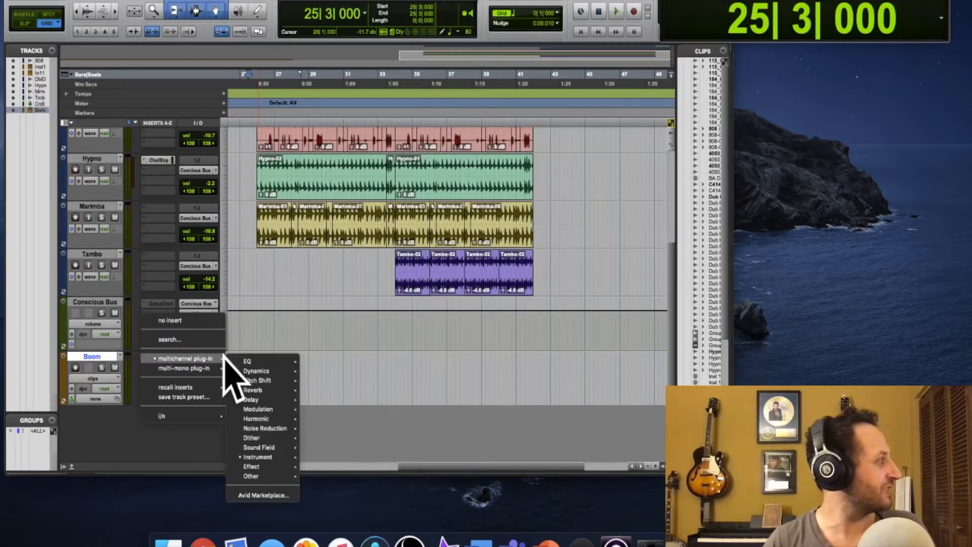
mouse_move(250, 477)
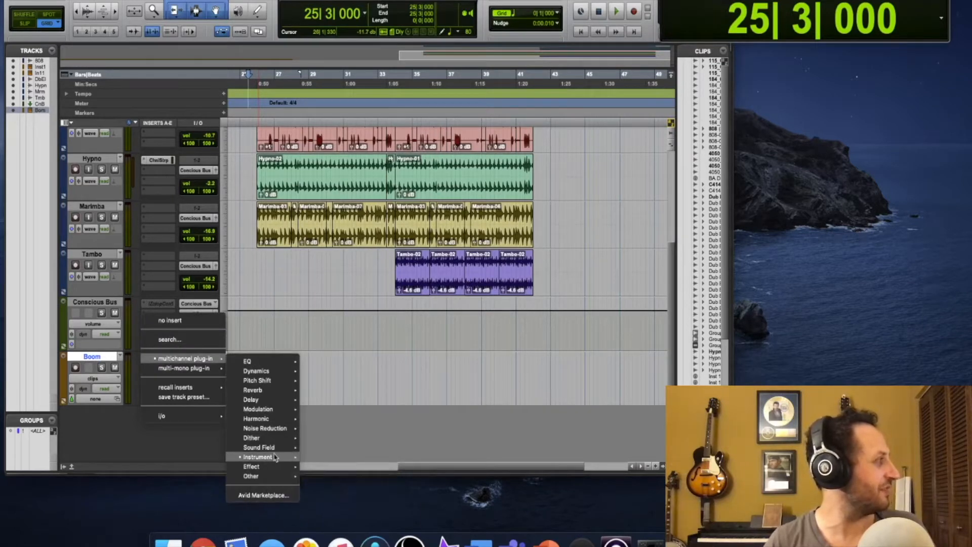
mouse_move(289, 457)
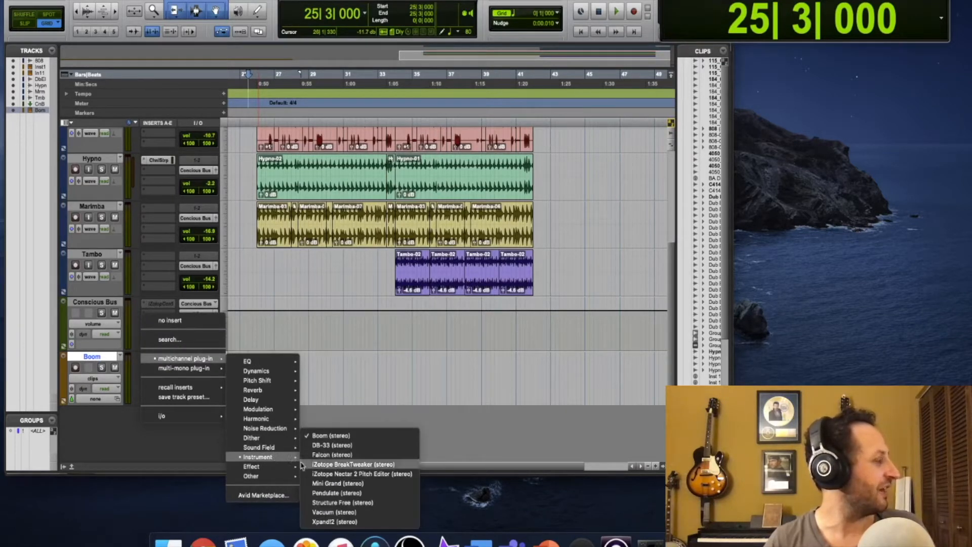
left_click(318, 522)
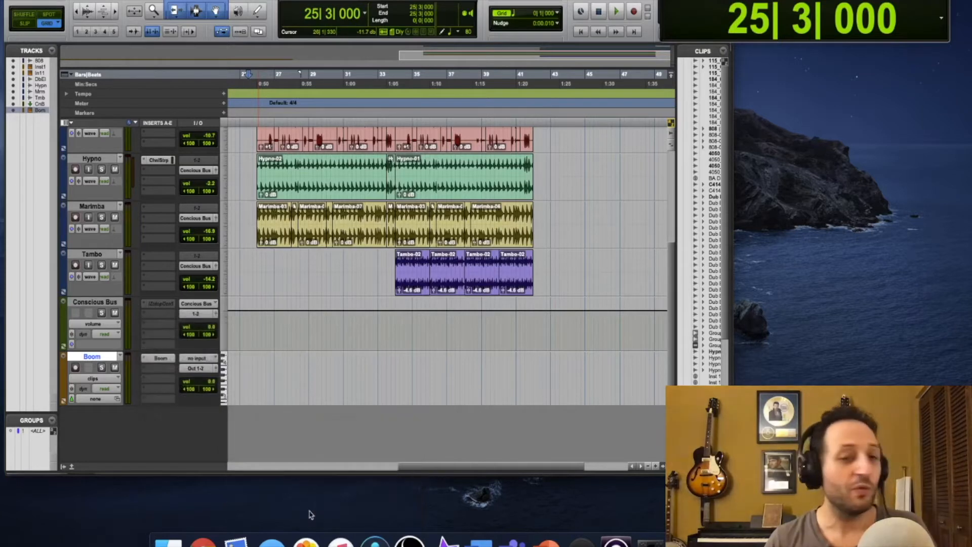
left_click(86, 361)
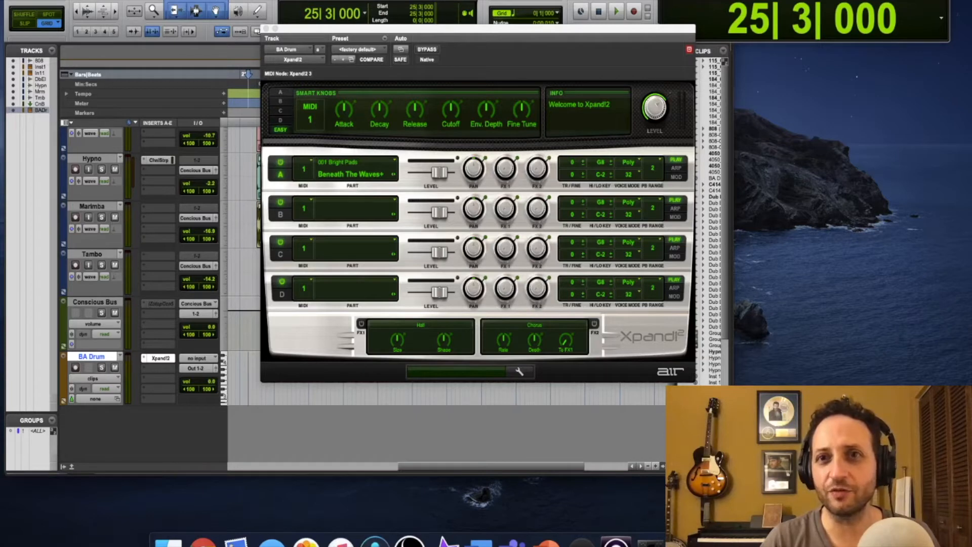
Step: View the My Products section of the Avid My Account page in Chrome, and return to Pro Tools
left_click(771, 540)
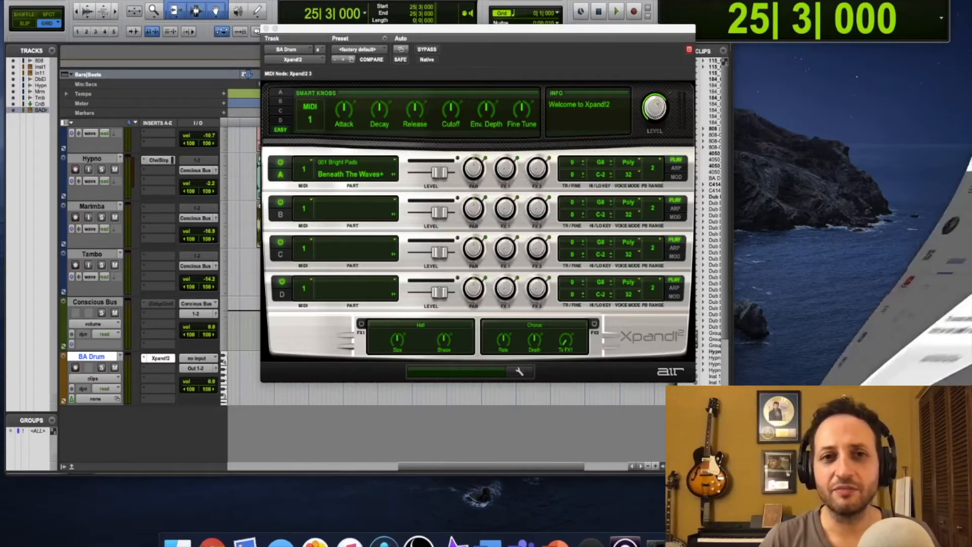
left_click_drag(971, 97, 502, 49)
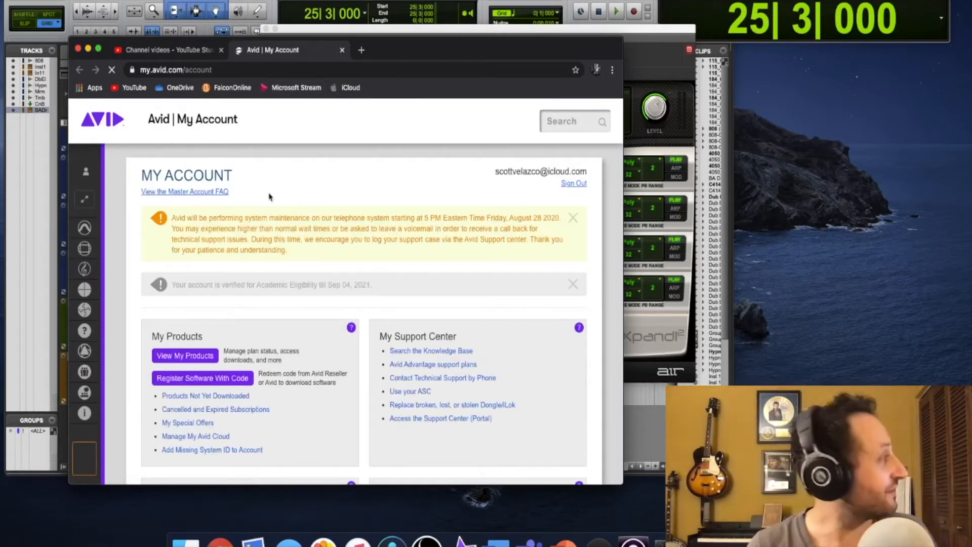
scroll(271, 200, "down", 2)
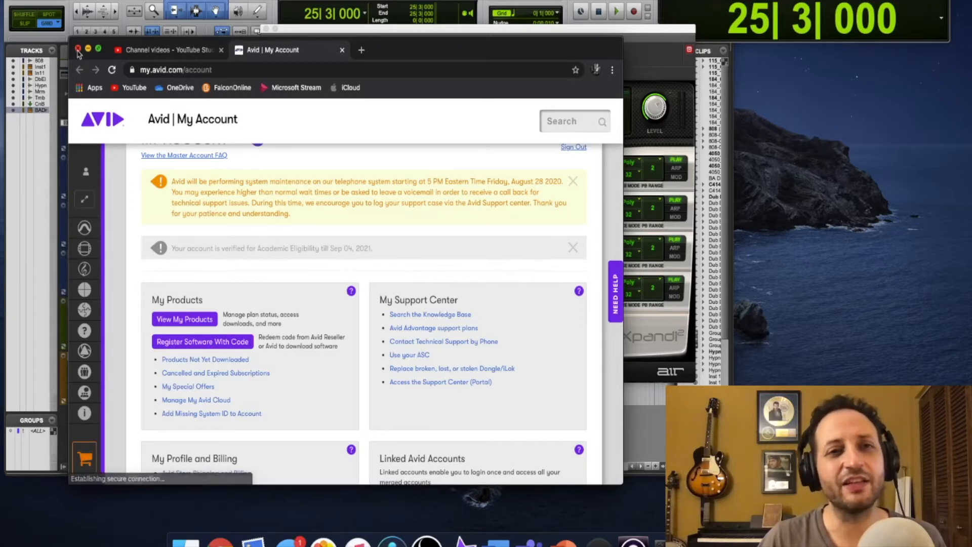
left_click(78, 49)
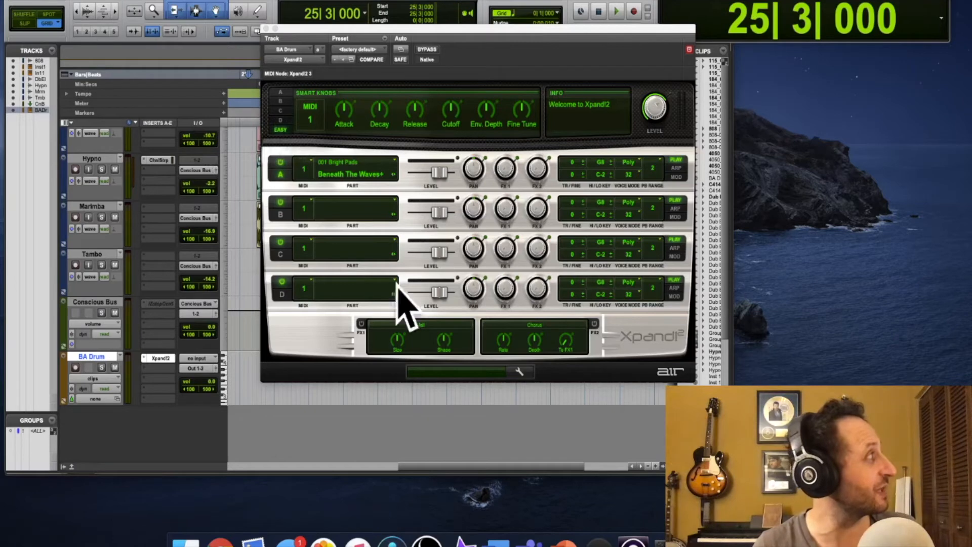
Step: Load the percussion preset +02 Taiko Drums Big 1 in Xpand!2 and close the plug-in window
left_click(349, 54)
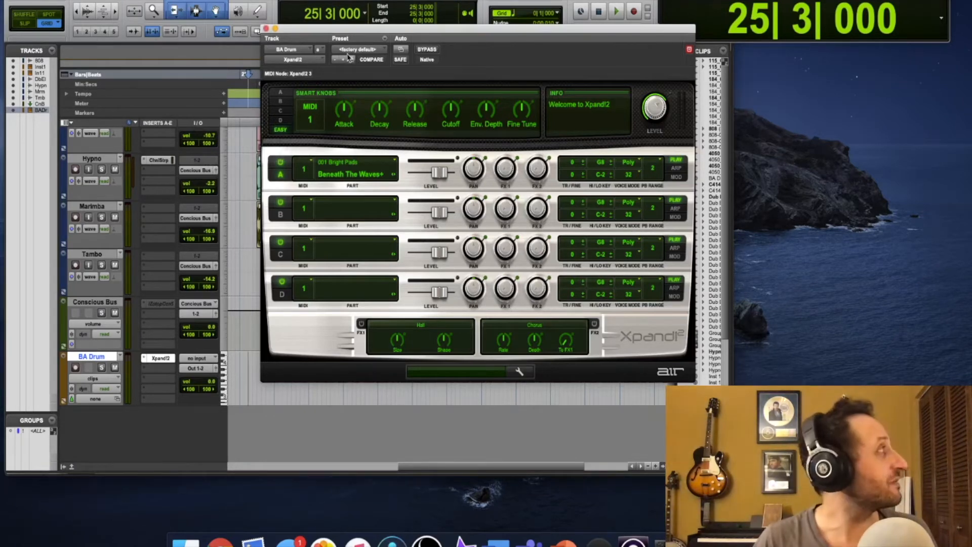
left_click(352, 52)
mouse_move(363, 23)
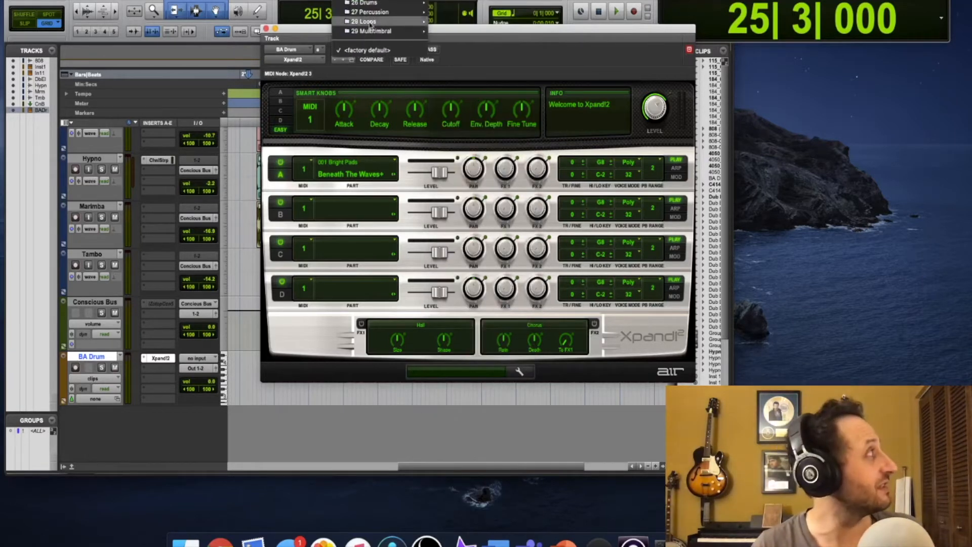
mouse_move(400, 13)
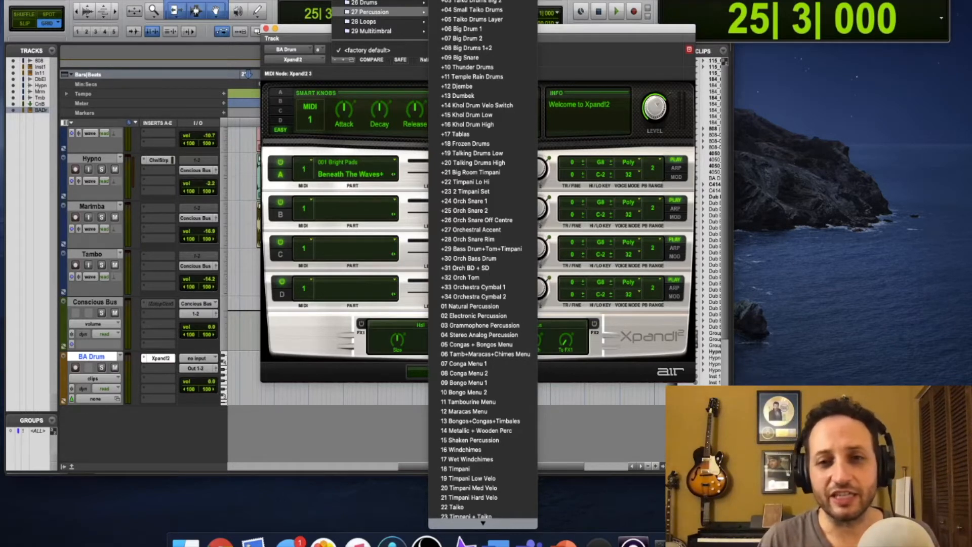
left_click(472, 0)
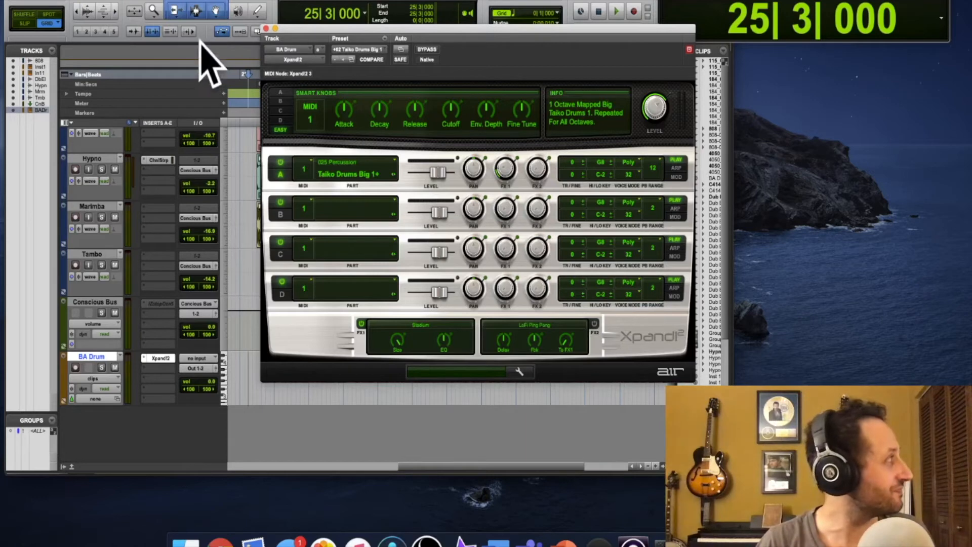
left_click(266, 29)
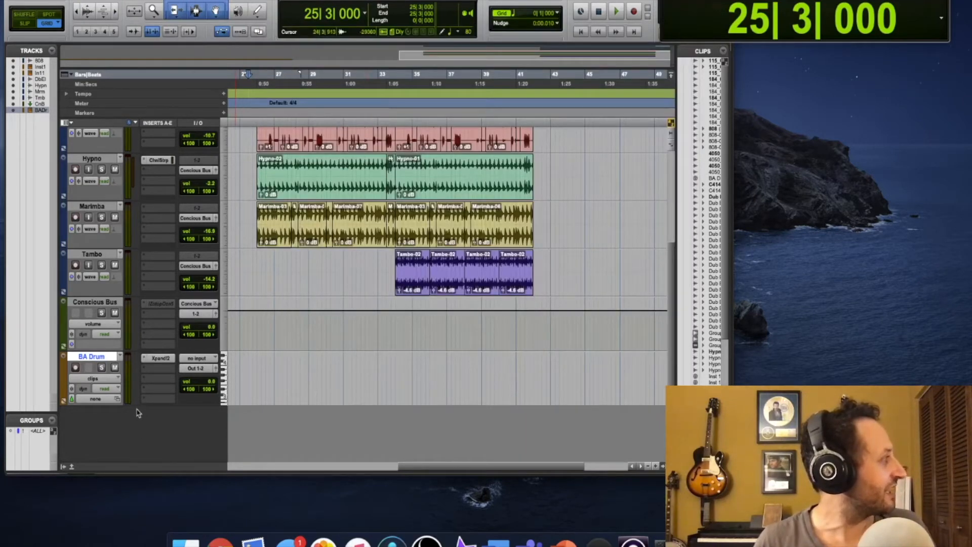
Step: Make the BA Drum track taller, record-enable it and switch its track view to notes
left_click_drag(136, 405, 125, 435)
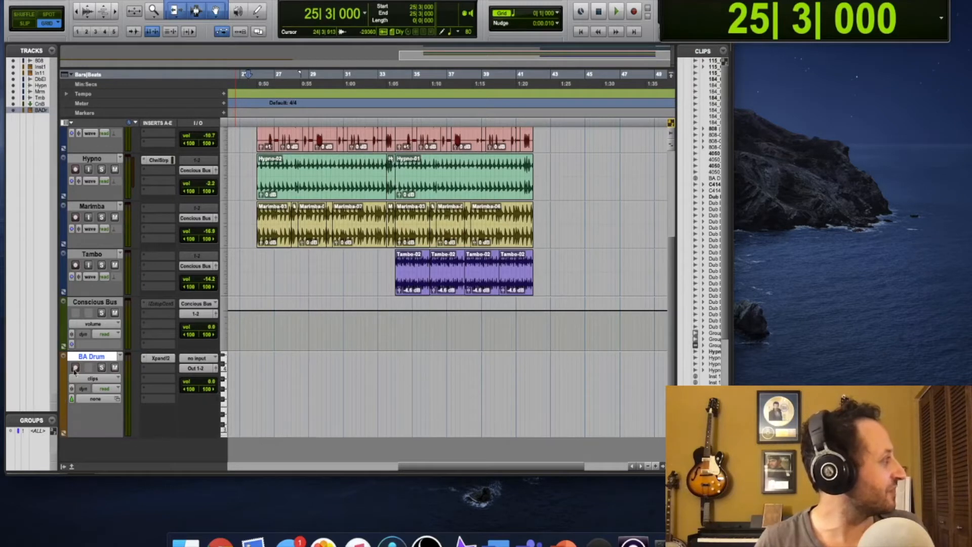
left_click(75, 368)
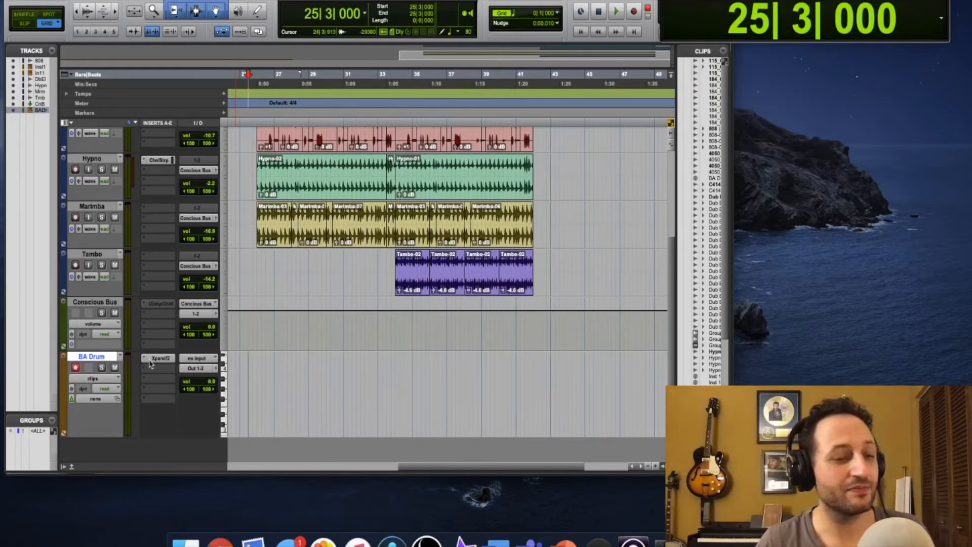
left_click(100, 379)
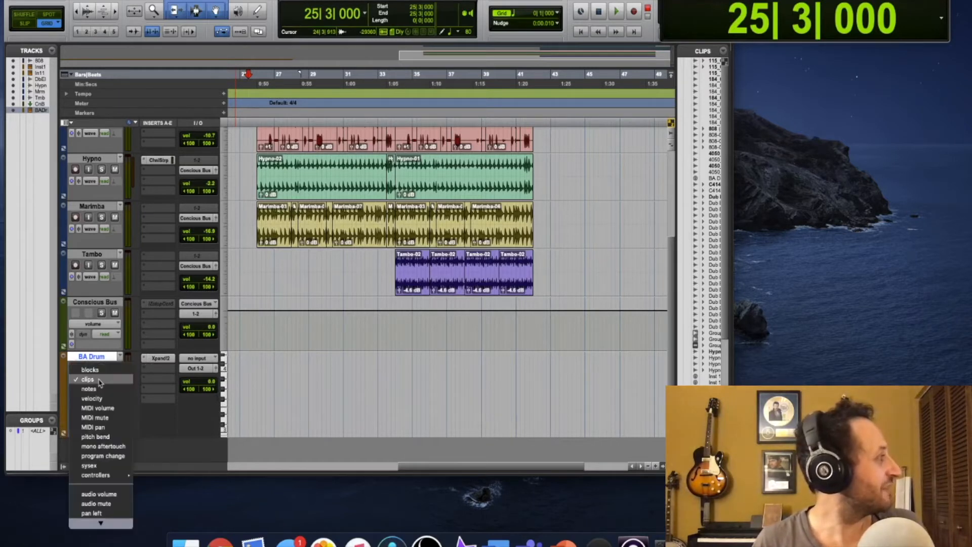
left_click(91, 389)
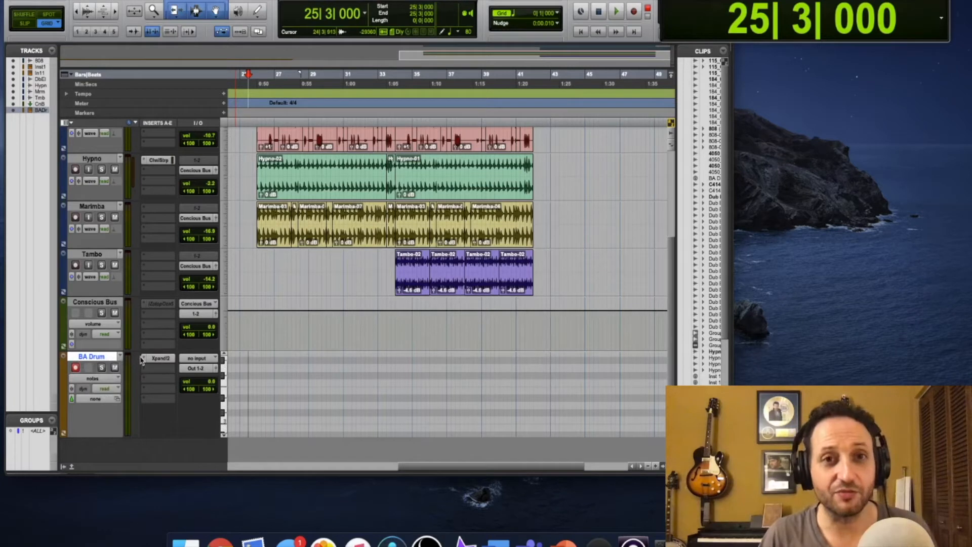
Step: Draw two quarter notes on the BA Drum track with the Pencil tool: G3 at 26|3|000 and C3 at 27|3|000
key("Escape")
key("Escape")
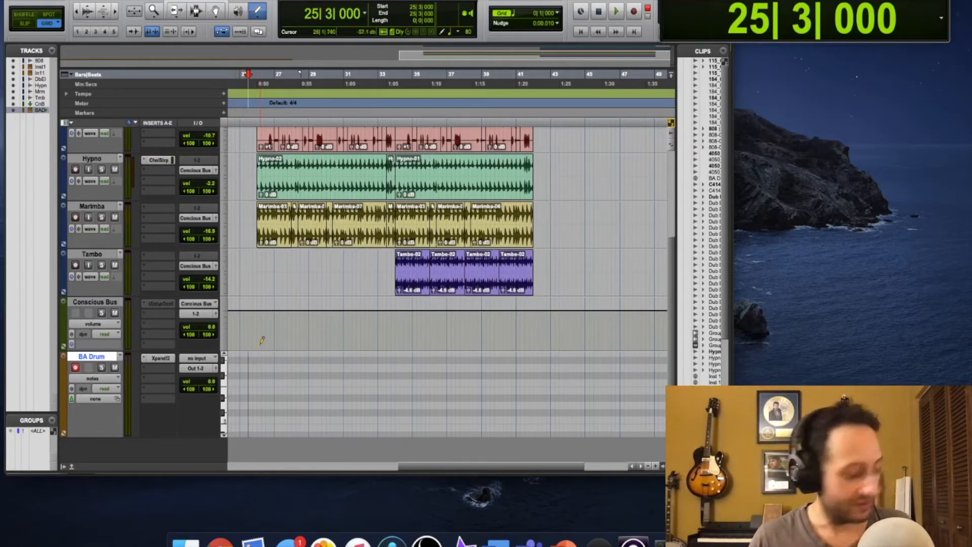
key("t")
key("t")
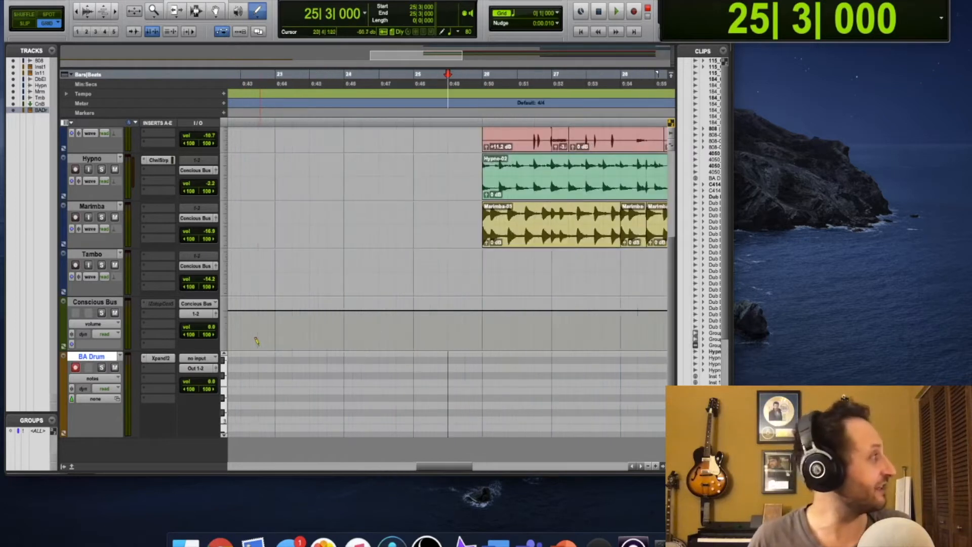
key("t")
scroll(270, 342, "left", 3)
scroll(269, 343, "right", 4)
scroll(269, 343, "right", 5)
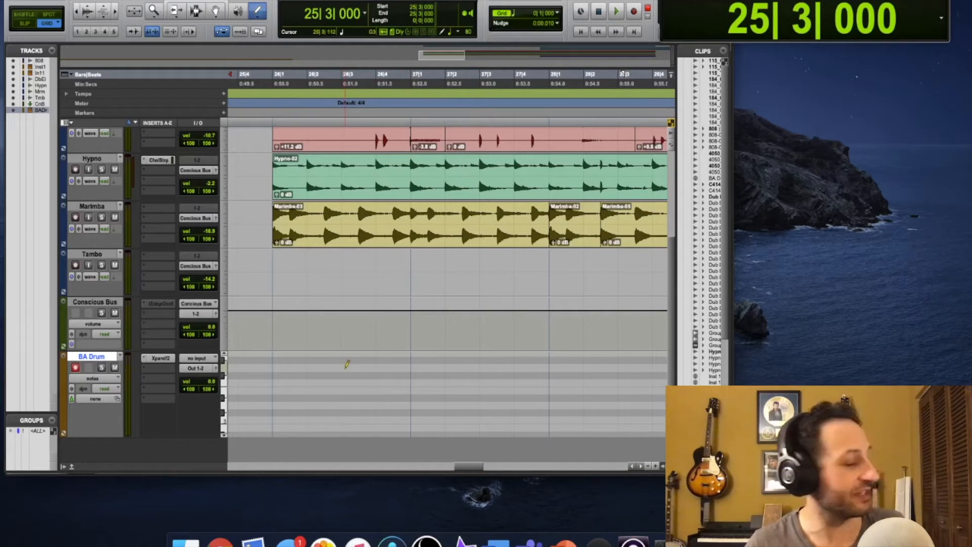
left_click(345, 368)
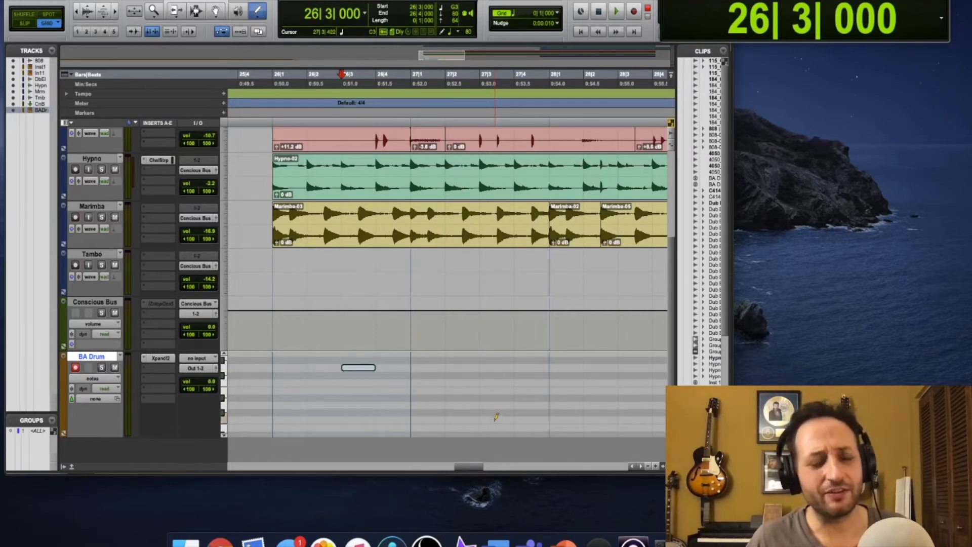
left_click(496, 419)
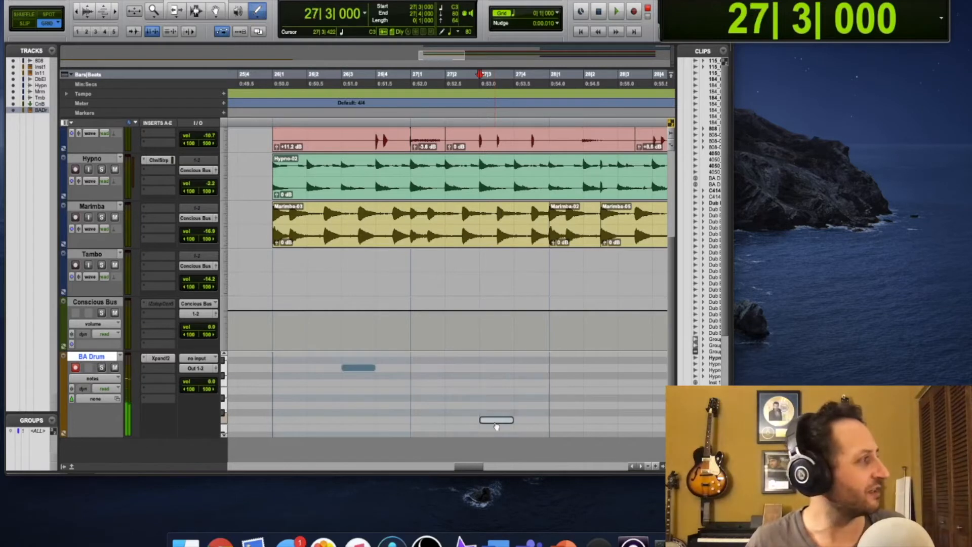
scroll(496, 423, "right", 5)
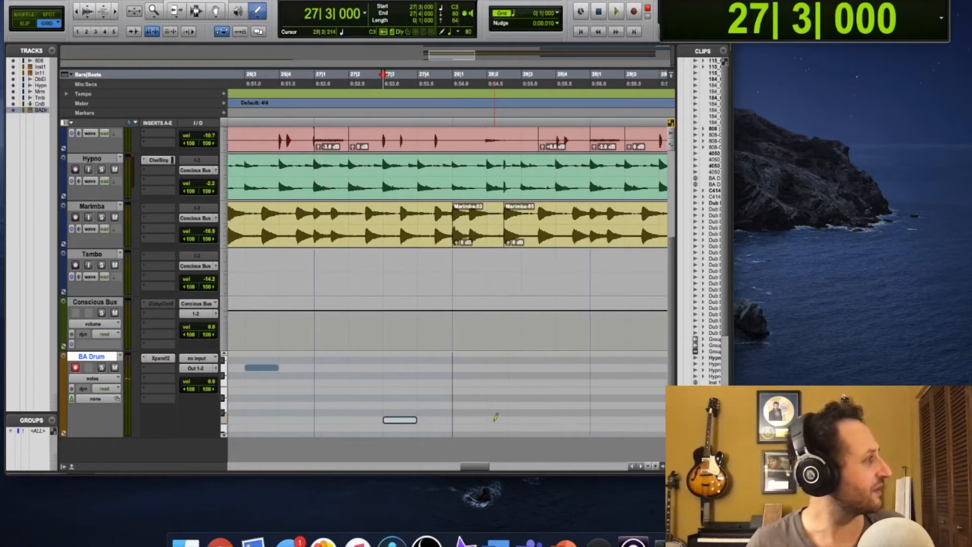
Step: Draw two more quarter notes on the BA Drum track: E3 at 28|3|000 and G#3 at 29|3|000
left_click(547, 391)
scroll(545, 387, "right", 8)
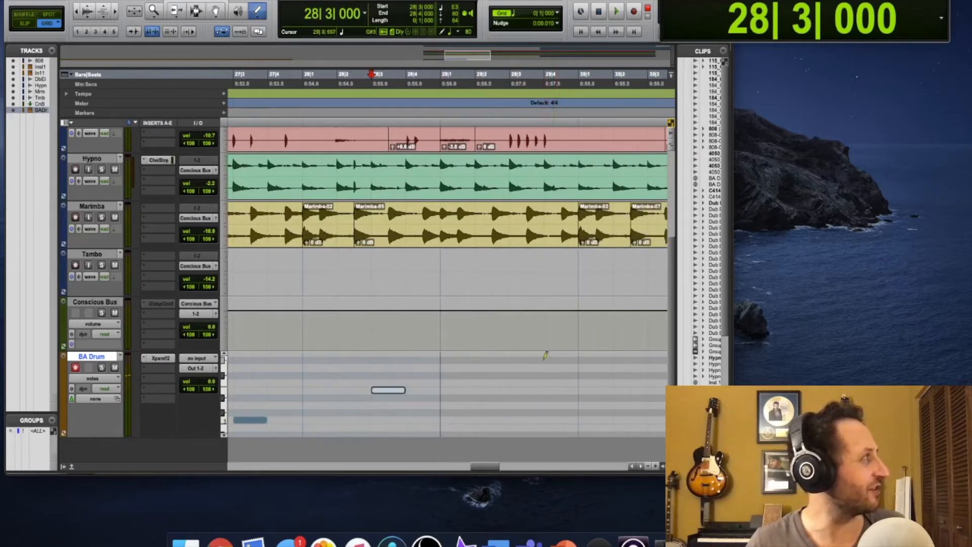
left_click(537, 359)
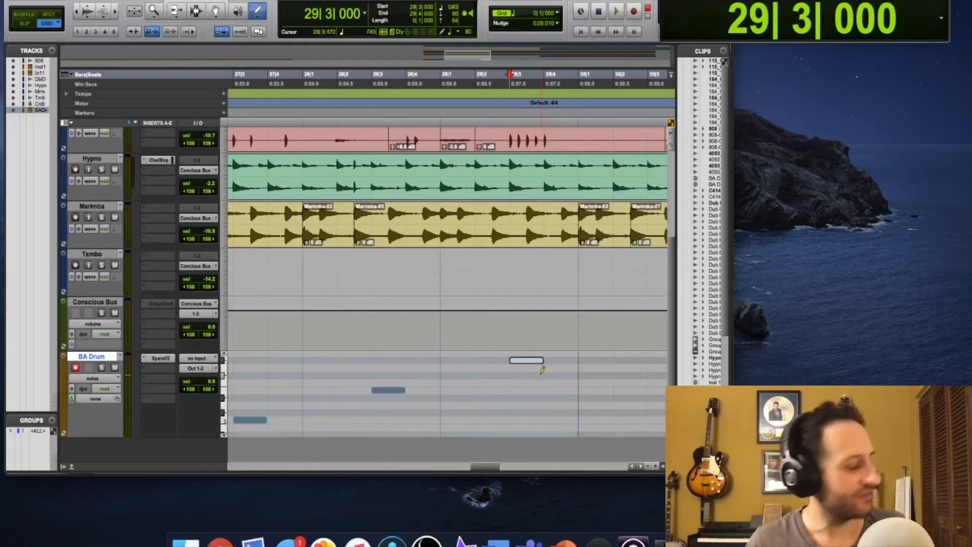
Step: Raise the BA Drum track's volume to +12.0 dB and activate the Smart Tool
key("r")
key("r")
key("r")
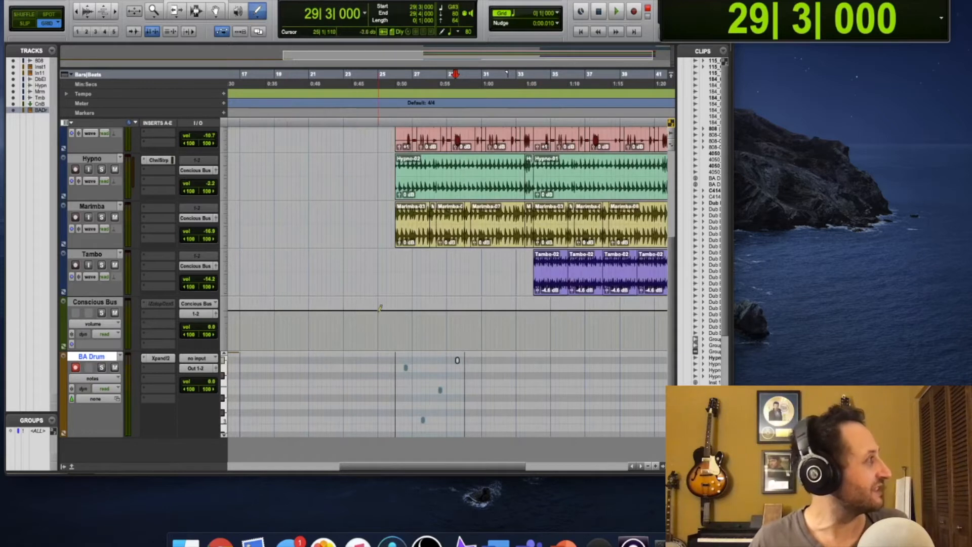
left_click_drag(193, 383, 199, 348)
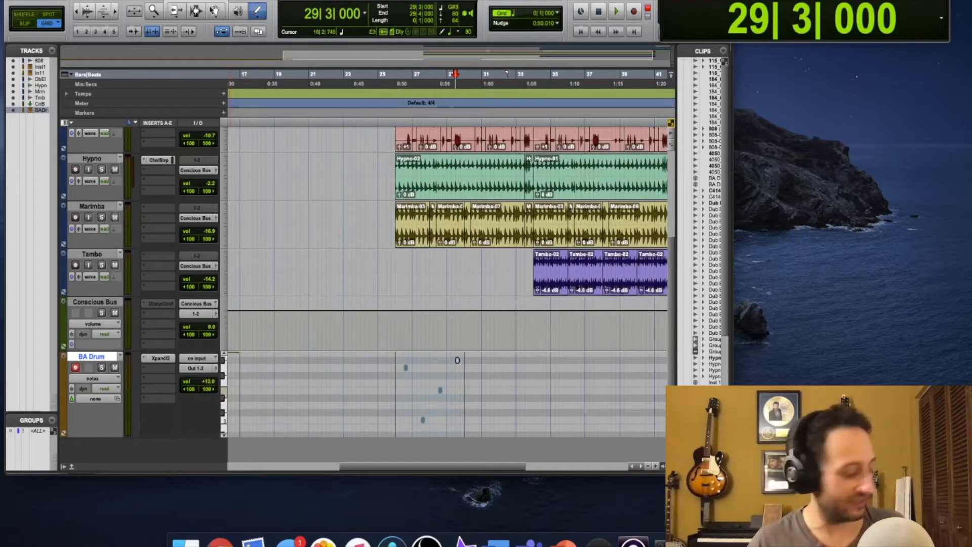
key("super+7")
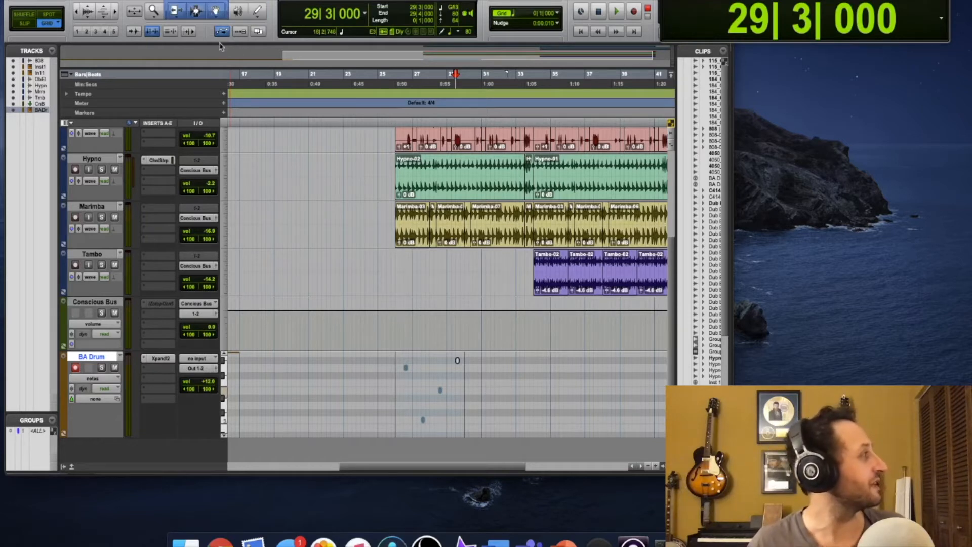
Step: Play the session from 26|1|000 through the four drum notes, and stop playback
left_click(394, 263)
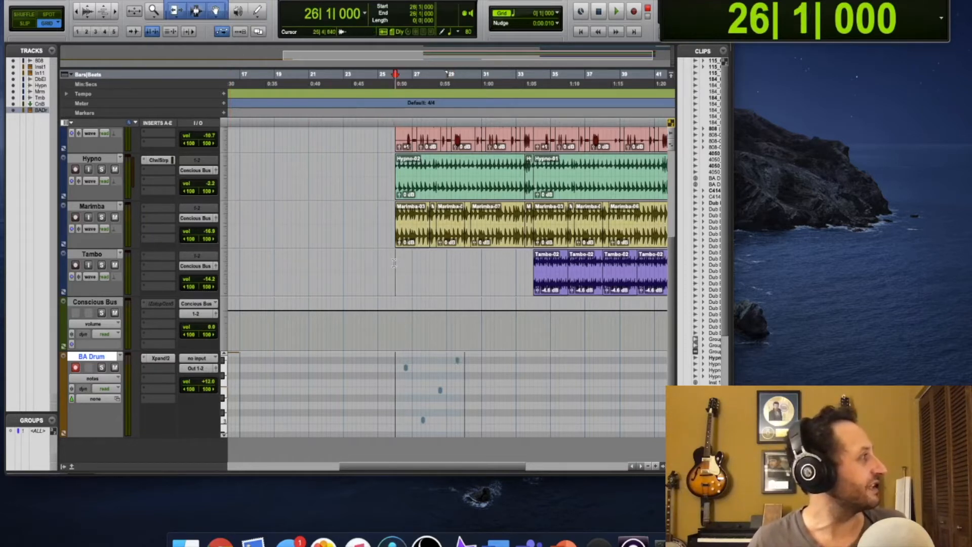
key("space")
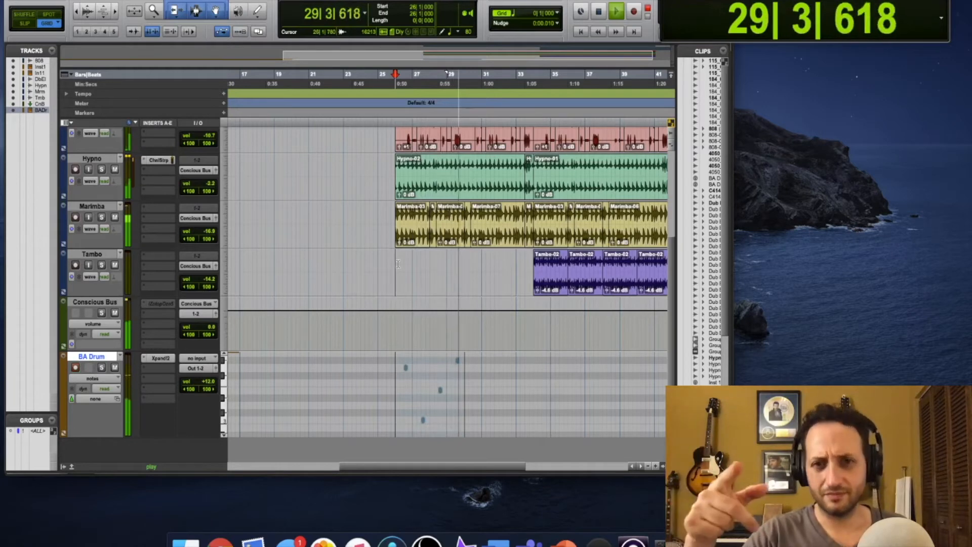
key("space")
scroll(392, 260, "left", 10)
scroll(387, 257, "down", 2)
scroll(388, 257, "left", 2)
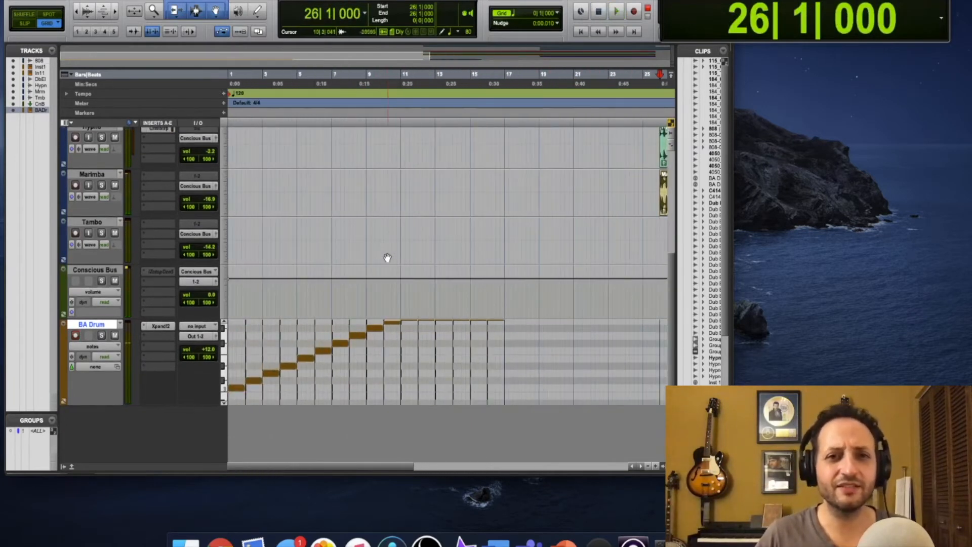
scroll(387, 258, "right", 20)
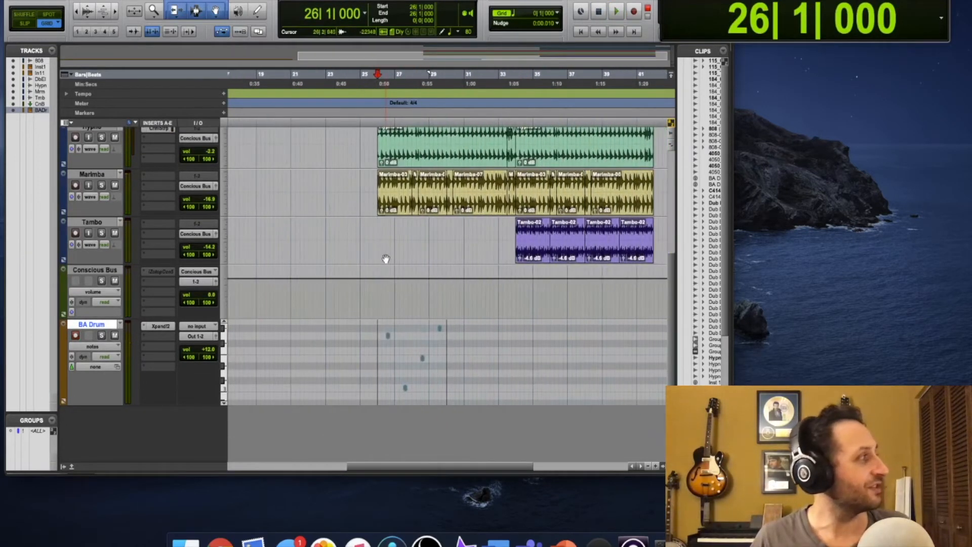
scroll(386, 259, "right", 2)
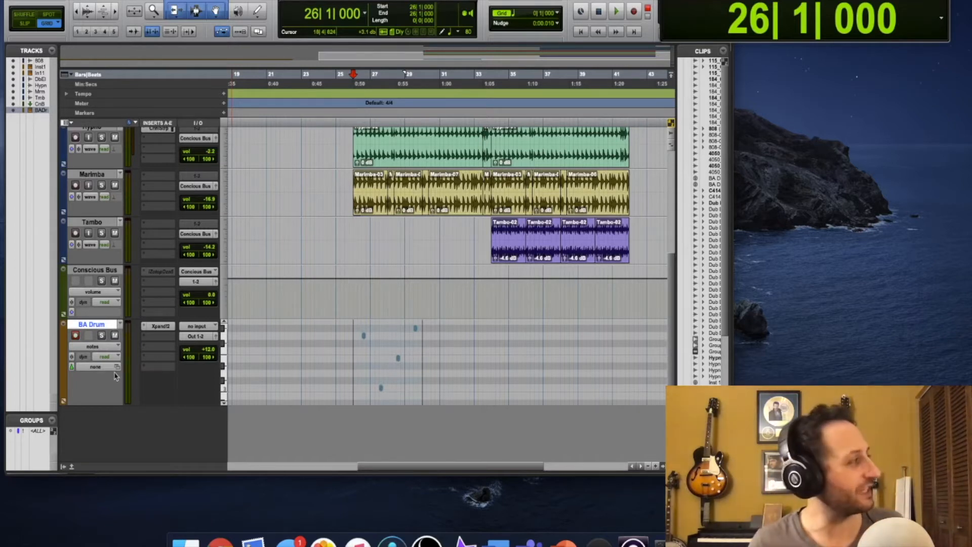
Step: Show the BA Drum track's pan left automation and lower it to the minimum across bars 27 and 29
left_click(91, 345)
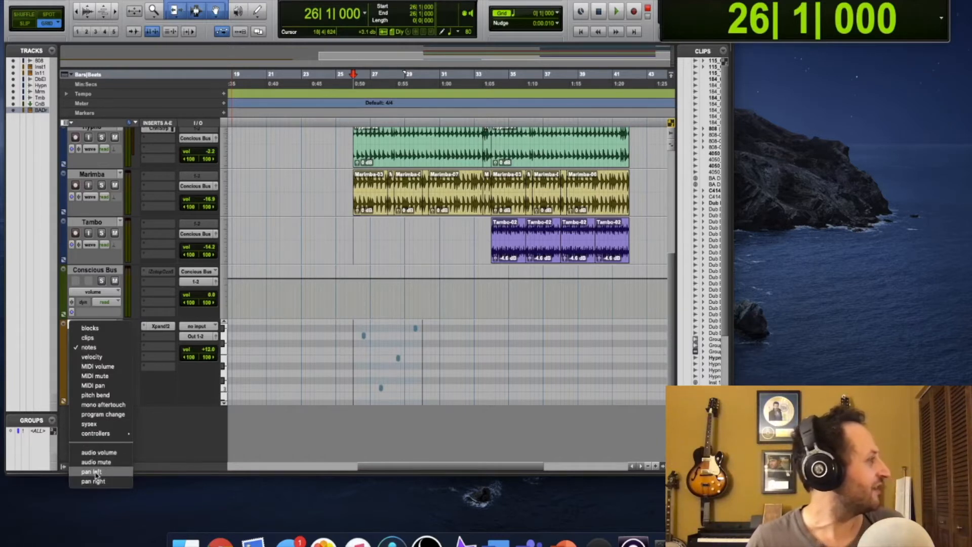
left_click(152, 396)
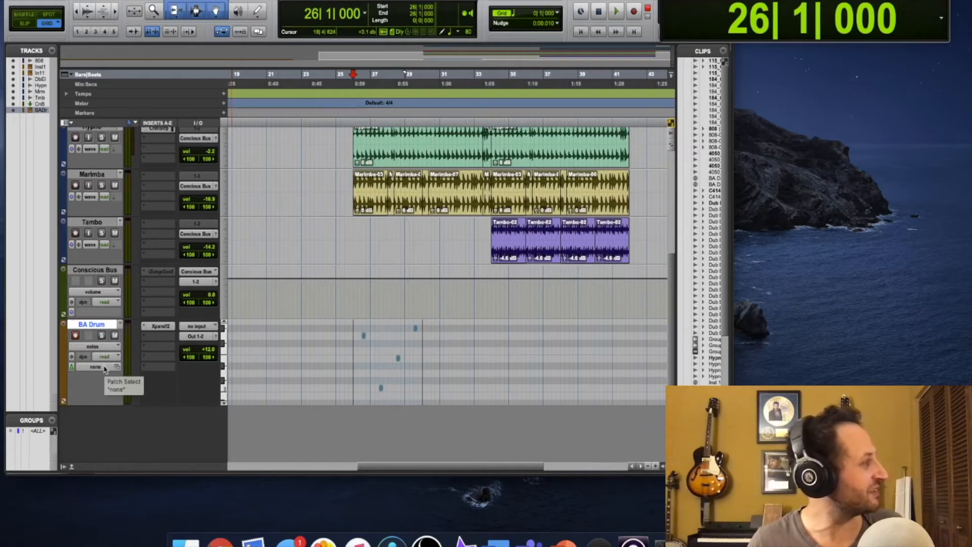
left_click(105, 349)
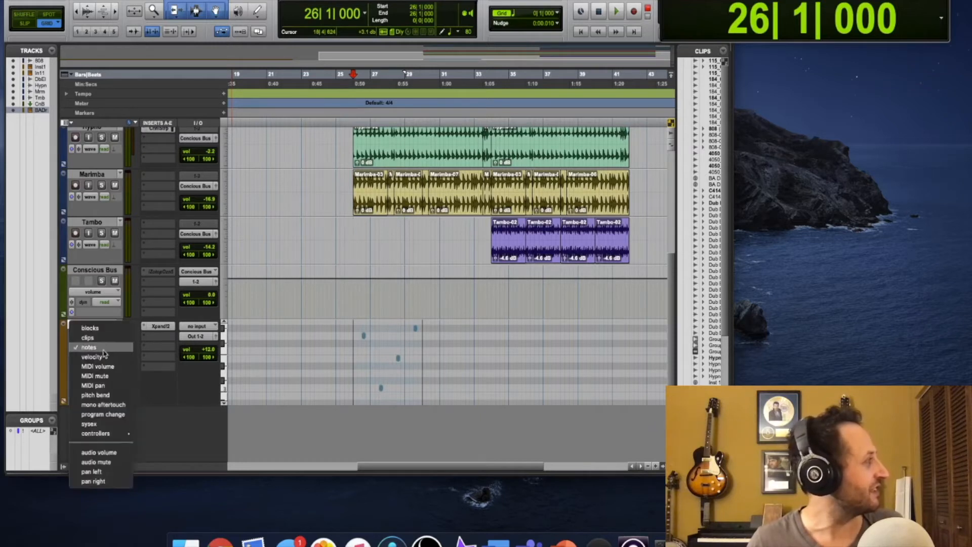
left_click(108, 472)
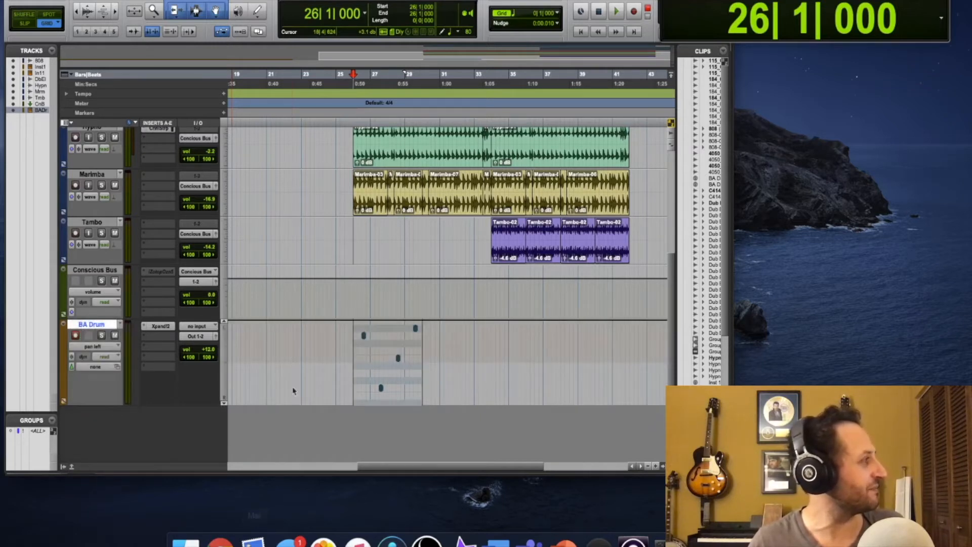
left_click(367, 367)
left_click_drag(370, 366, 385, 436)
left_click_drag(404, 367, 422, 376)
left_click_drag(419, 328, 400, 451)
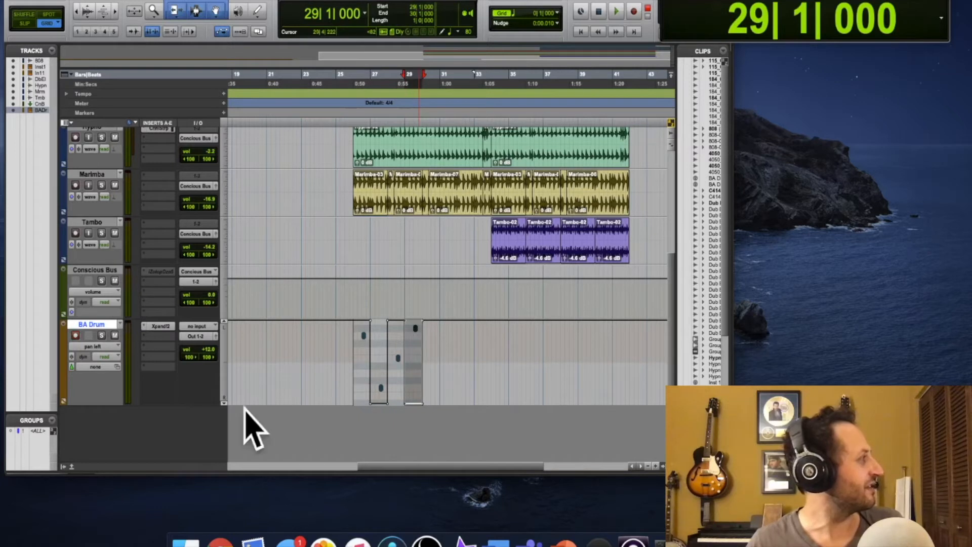
Step: Show the BA Drum track's pan right automation and raise it to the maximum across bars 26 and 28
left_click(95, 346)
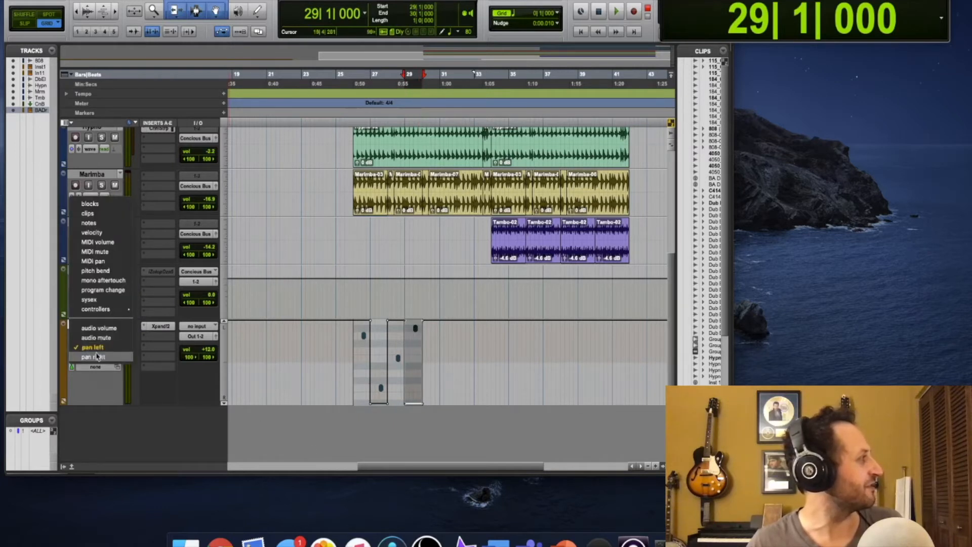
left_click(96, 354)
left_click_drag(354, 344, 370, 337)
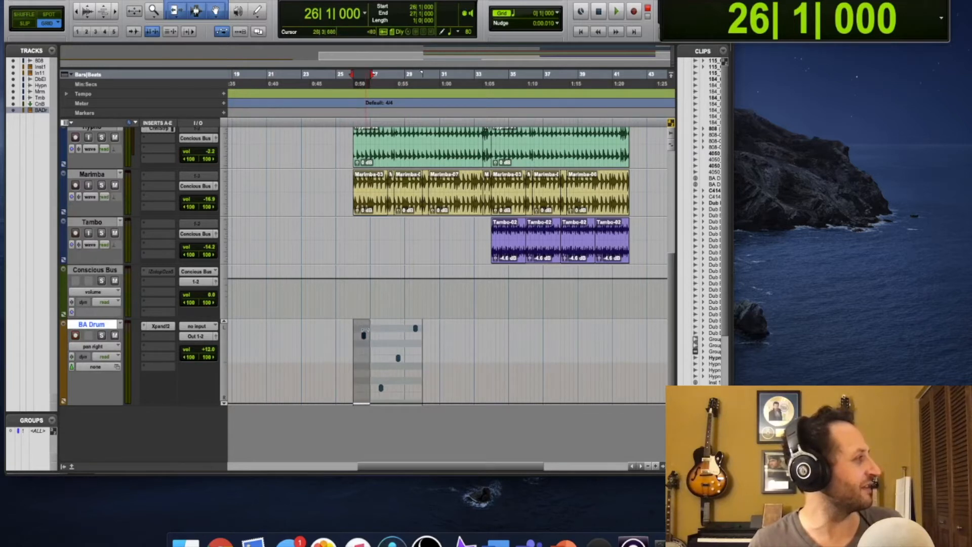
left_click_drag(394, 338, 400, 192)
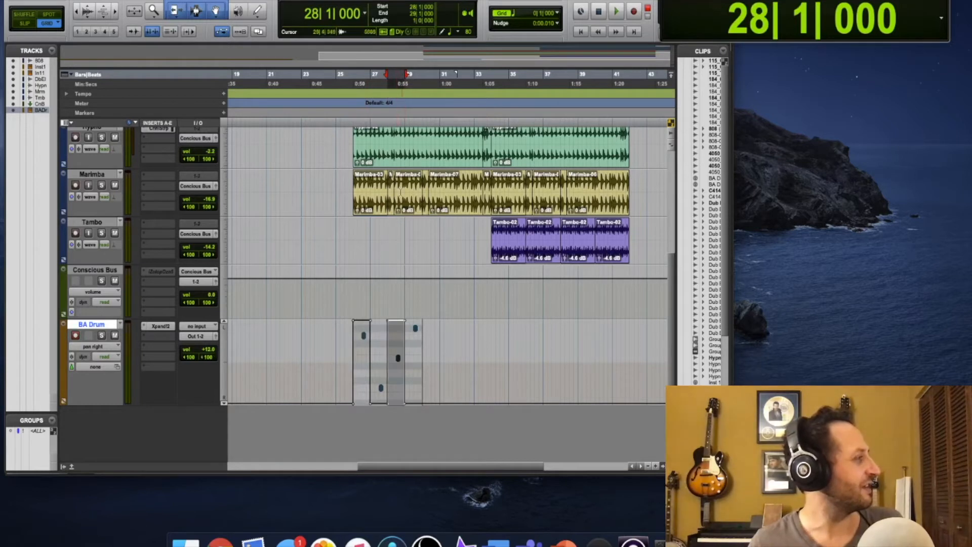
Step: Play the session from 25|1|000 to hear the alternating drum panning, and stop playback
left_click(347, 345)
key("space")
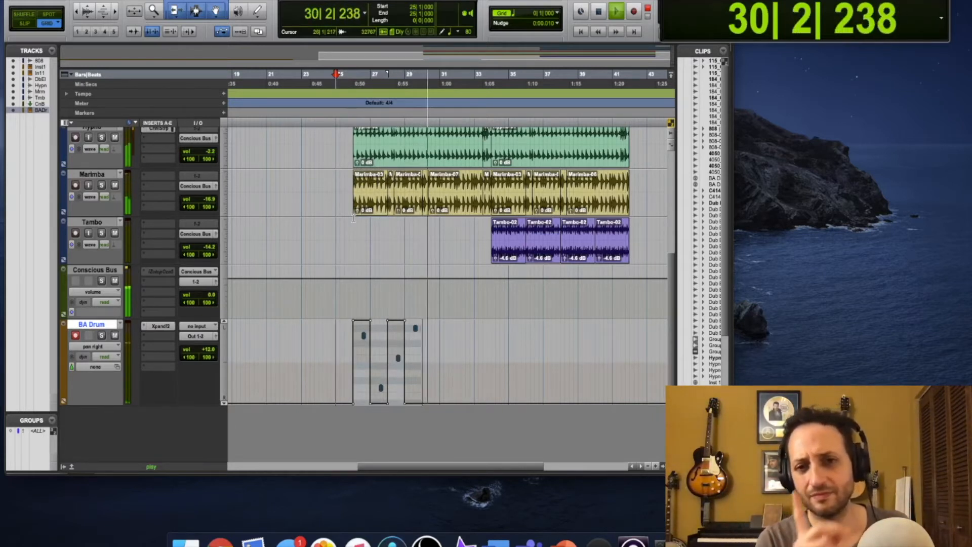
key("space")
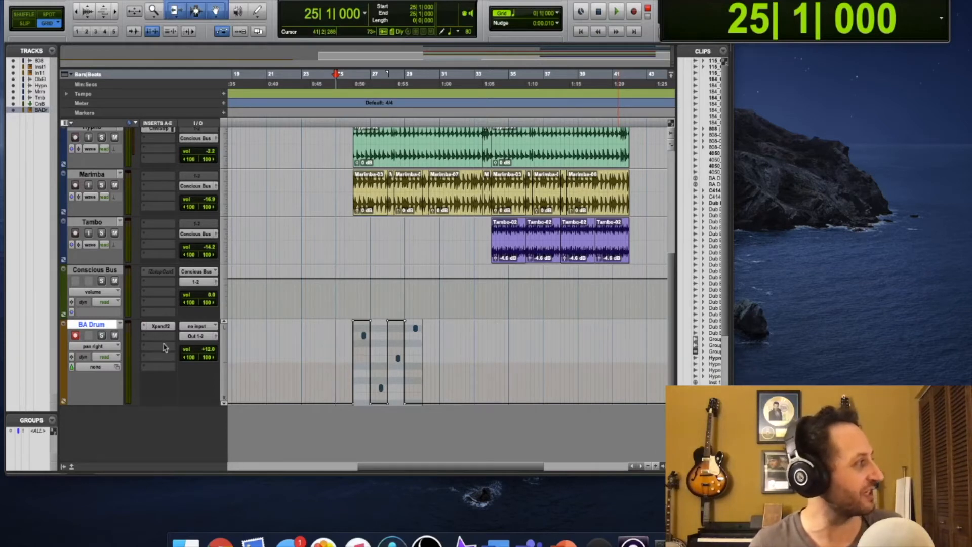
Step: Switch the BA Drum track view to clips
left_click(88, 347)
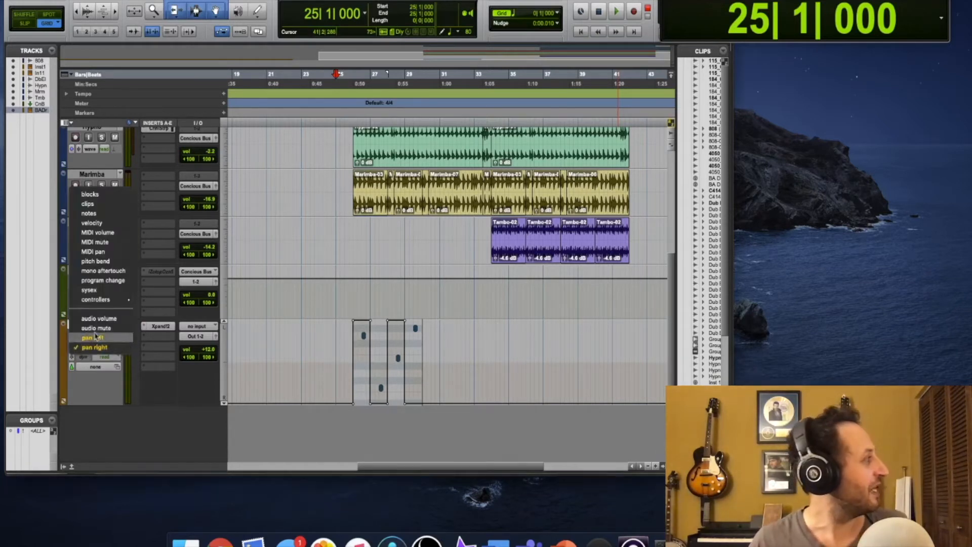
left_click(109, 205)
scroll(363, 277, "left", 2)
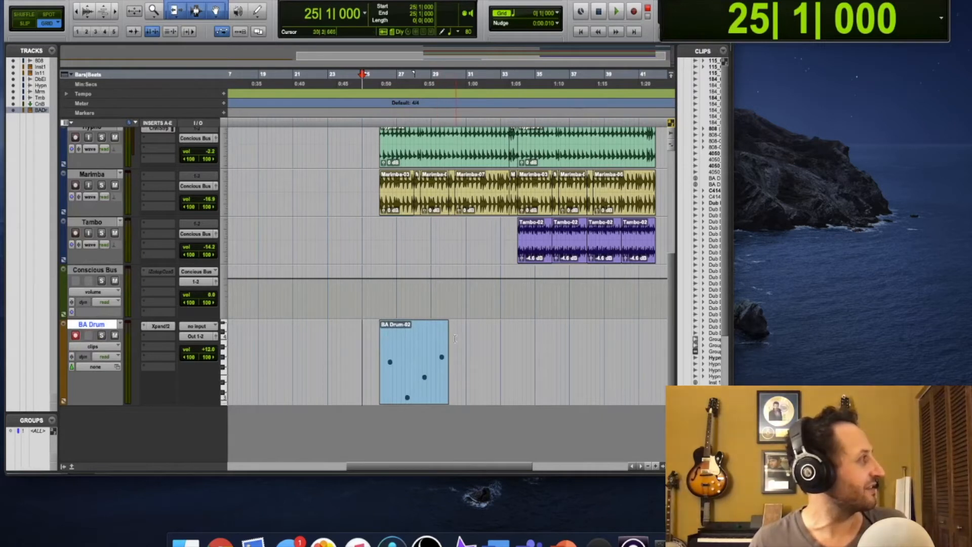
Step: Select the four-bar BA Drum clip from 26|1|000 to 30|1|000 and repeat it four times
left_click_drag(450, 343, 389, 333)
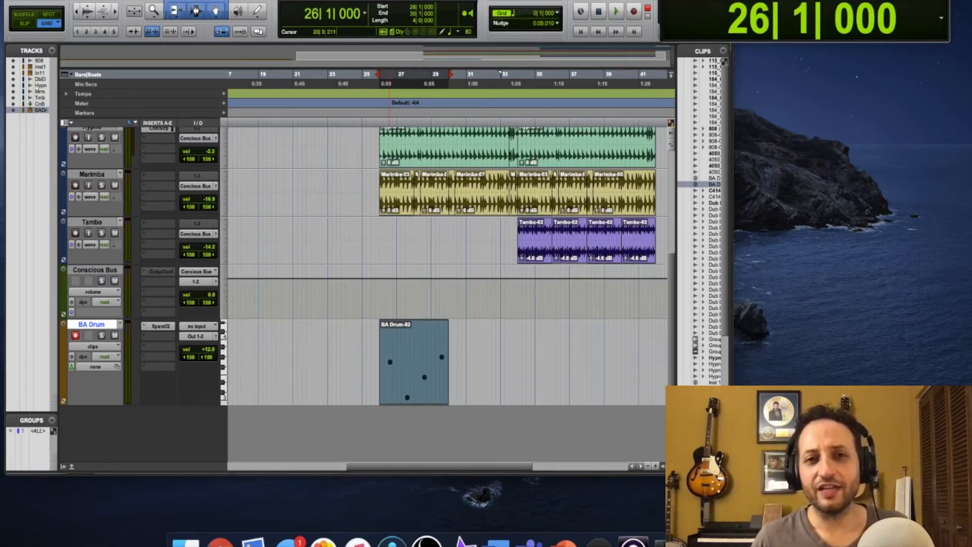
key("alt+r")
left_click_drag(726, 218, 295, 189)
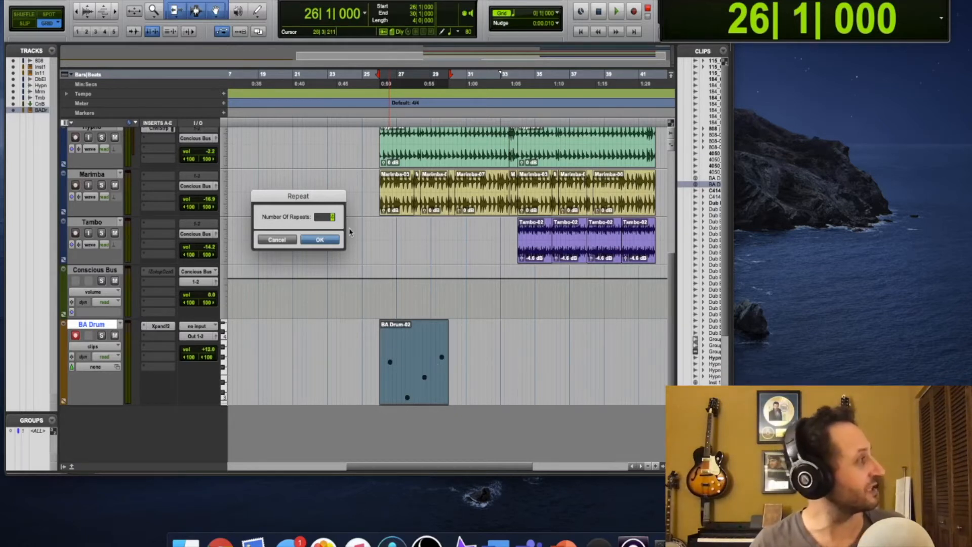
key("Return")
scroll(471, 197, "right", 5)
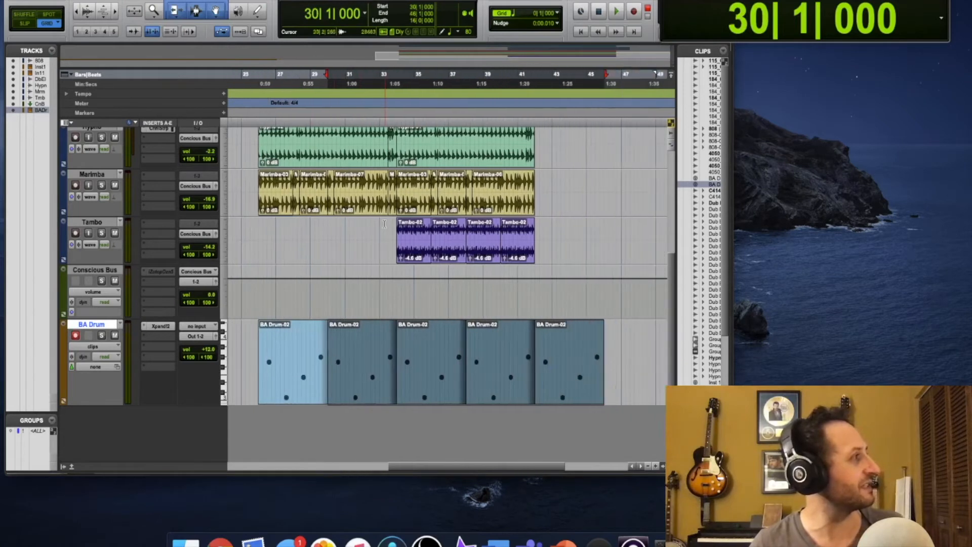
Step: Delete the last repeated BA Drum clip, which starts at bar 42 beyond the end of the other tracks
left_click(640, 367)
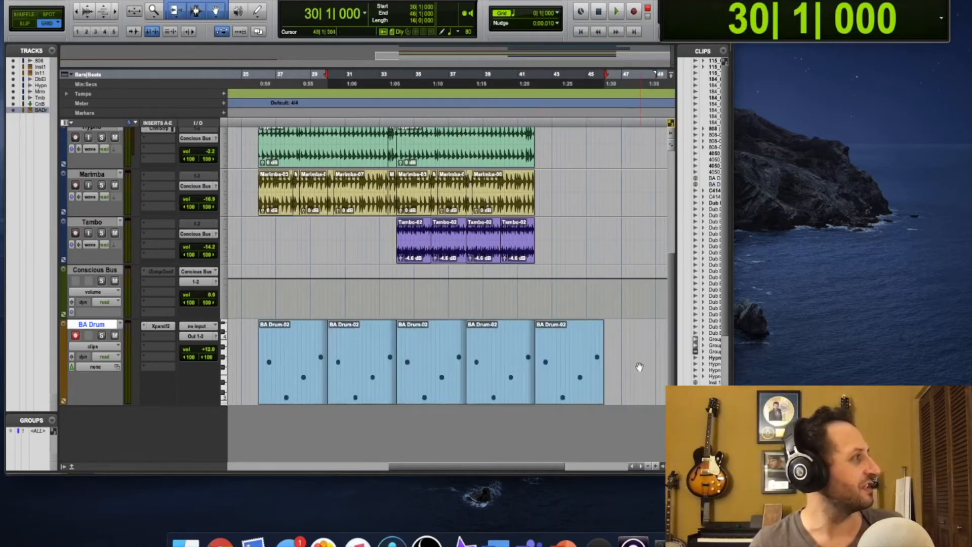
left_click(579, 373)
key("BackSpace")
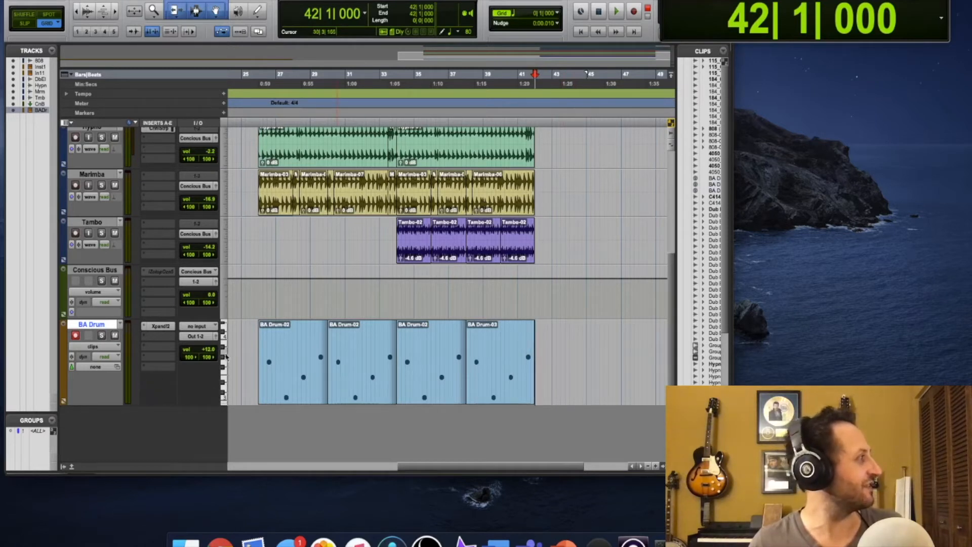
Step: Play the session from 26|1|000 to hear the repeated drum clips, and stop playback
left_click(262, 344)
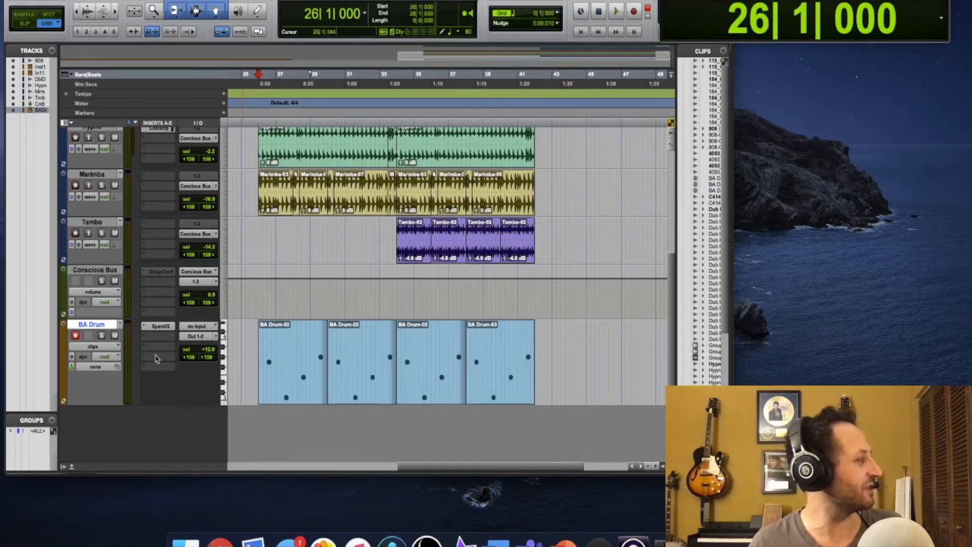
key("space")
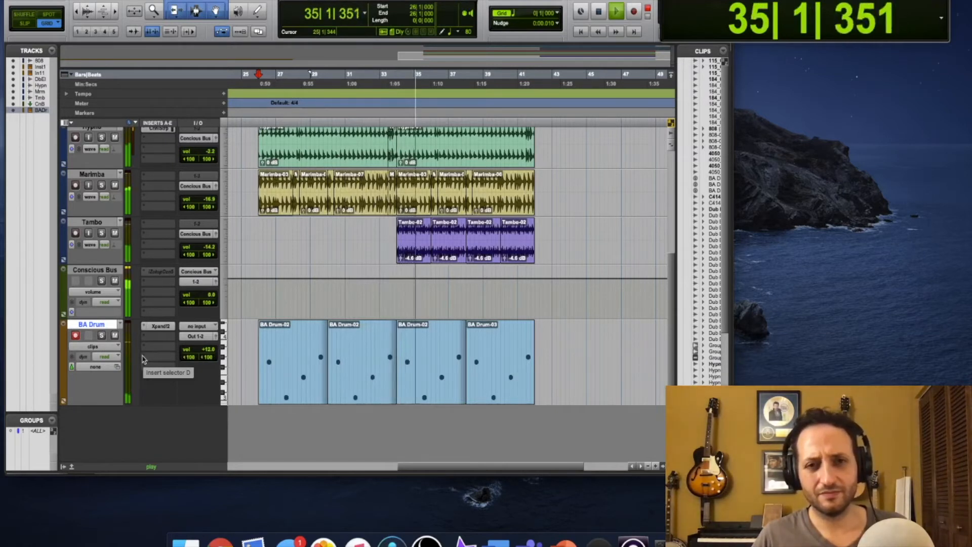
key("space")
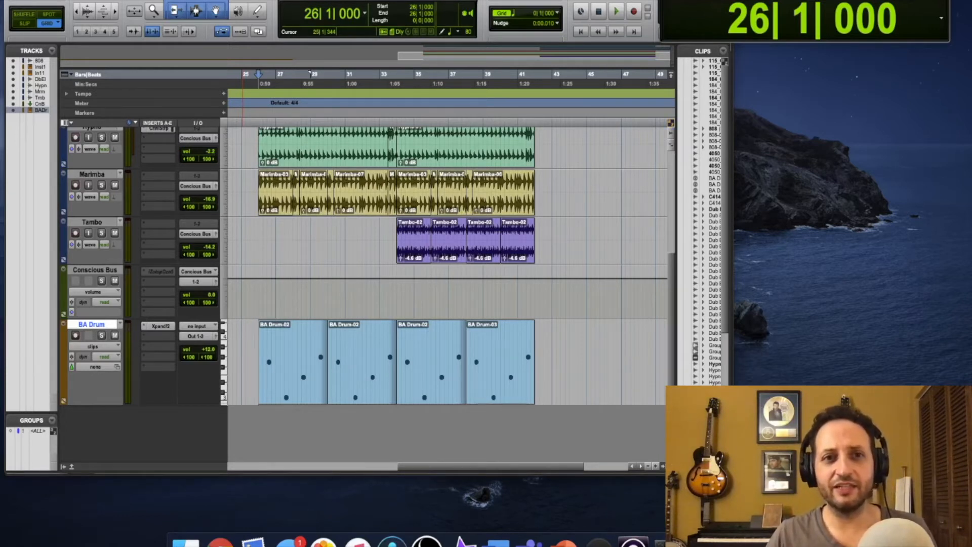
Step: Create one new stereo Aux Input track below BA Drum
key("shift+super+n")
left_click_drag(610, 170, 563, 165)
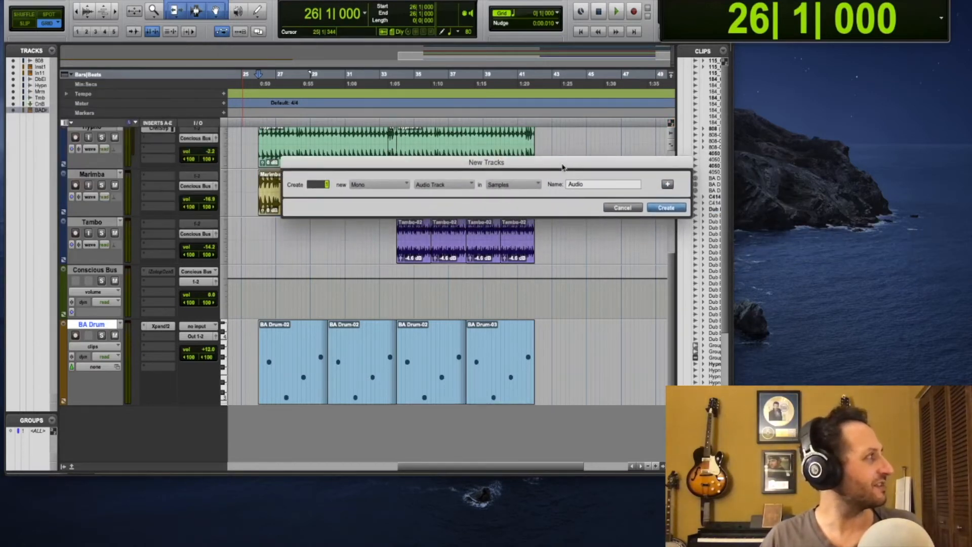
key("super+Right")
key("super+Down")
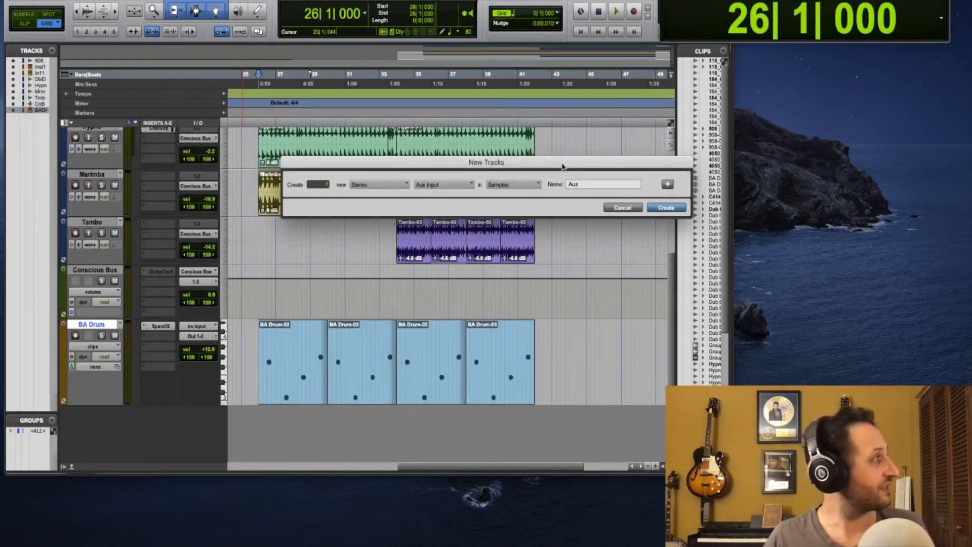
key("Return")
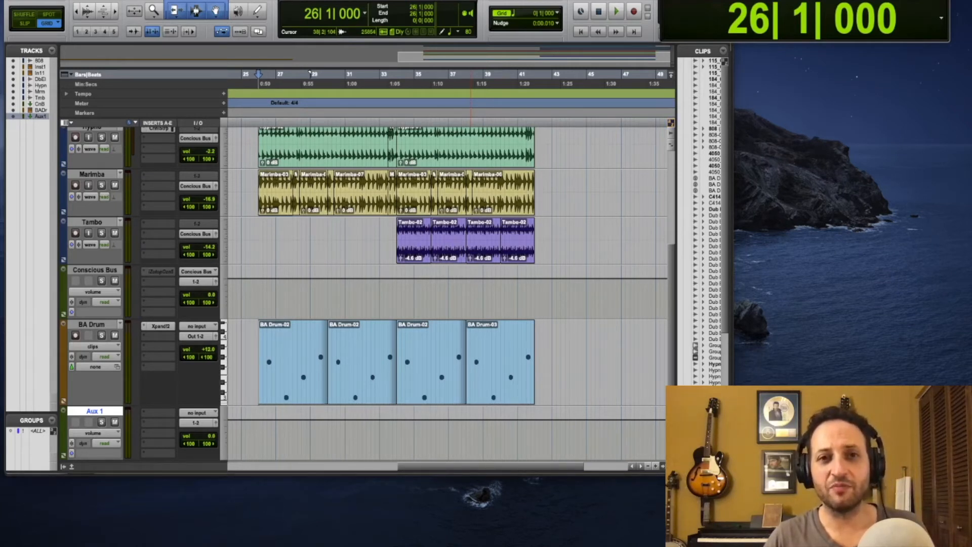
Step: Rename the new Aux Input track as Delay
left_click_drag(456, 146, 374, 147)
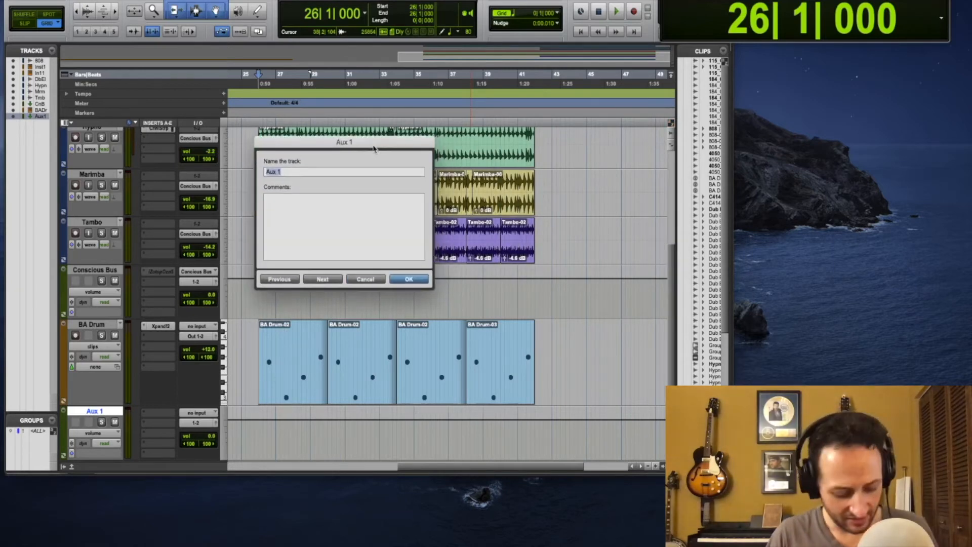
type("Delay")
key("Return")
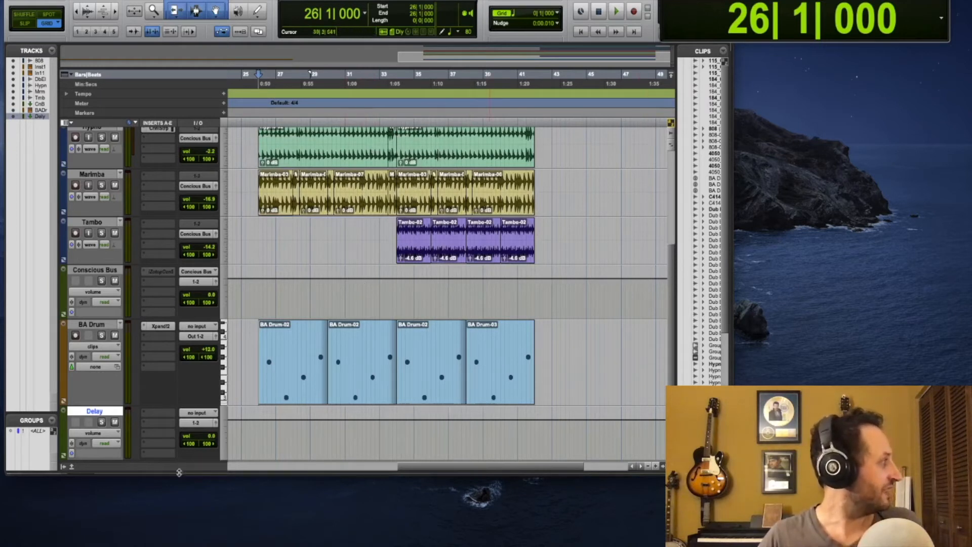
Step: Insert the stereo multichannel Mod Delay III plug-in in the first insert slot of the Delay track
left_click(151, 414)
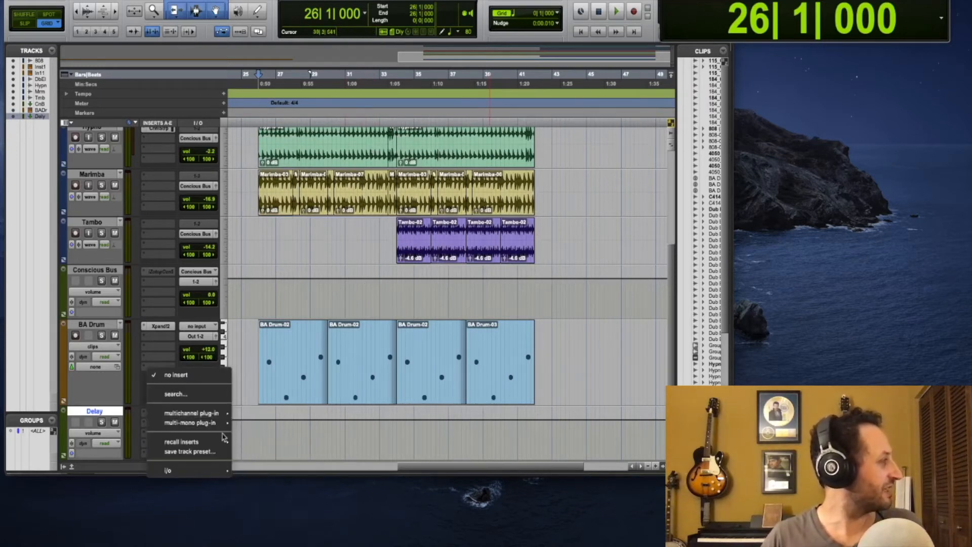
mouse_move(232, 416)
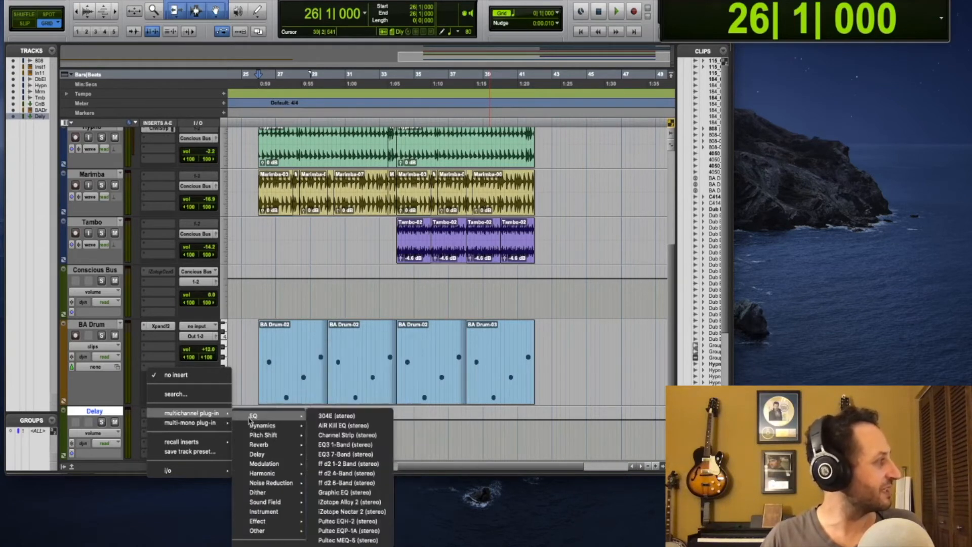
mouse_move(304, 455)
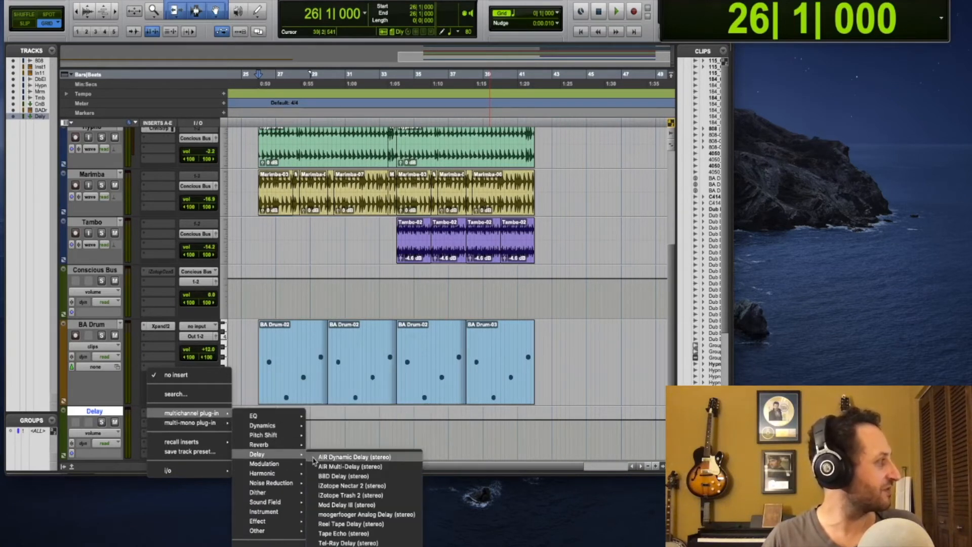
left_click(339, 504)
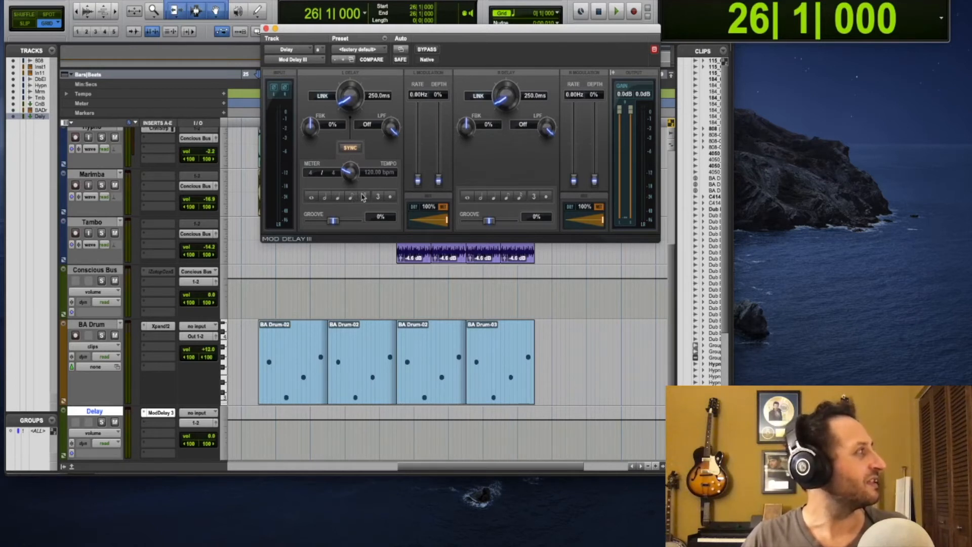
Step: Set both the left and right delays in Mod Delay III to eighth-note triplets
left_click(377, 196)
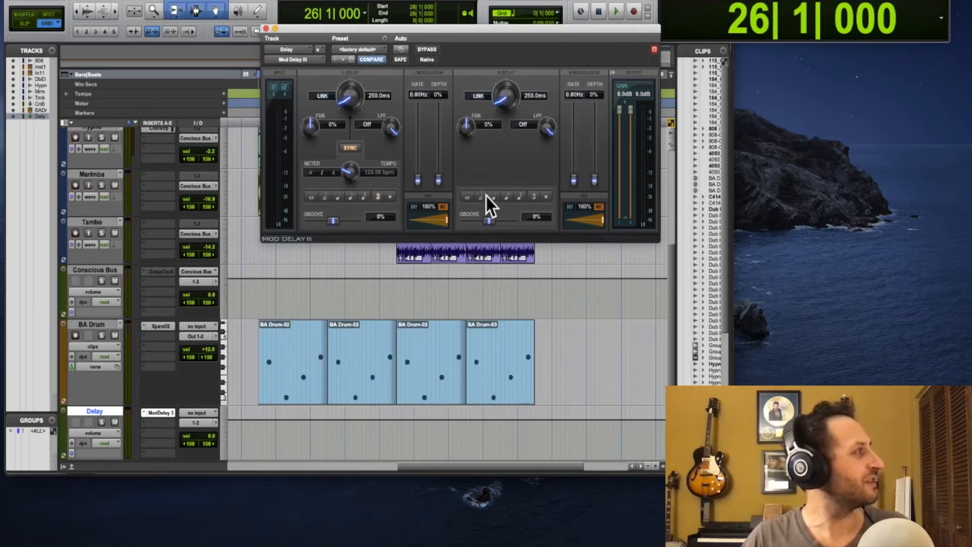
left_click(534, 196)
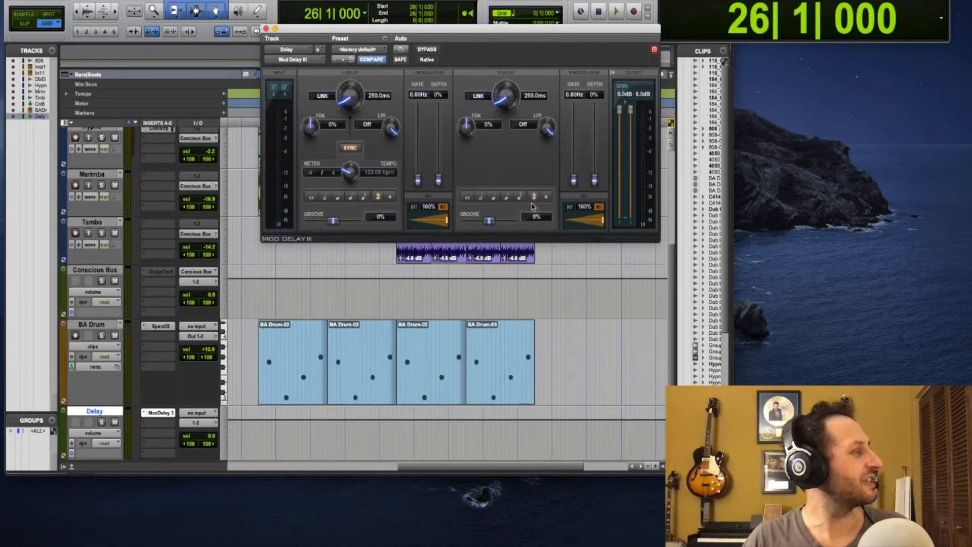
left_click(505, 197)
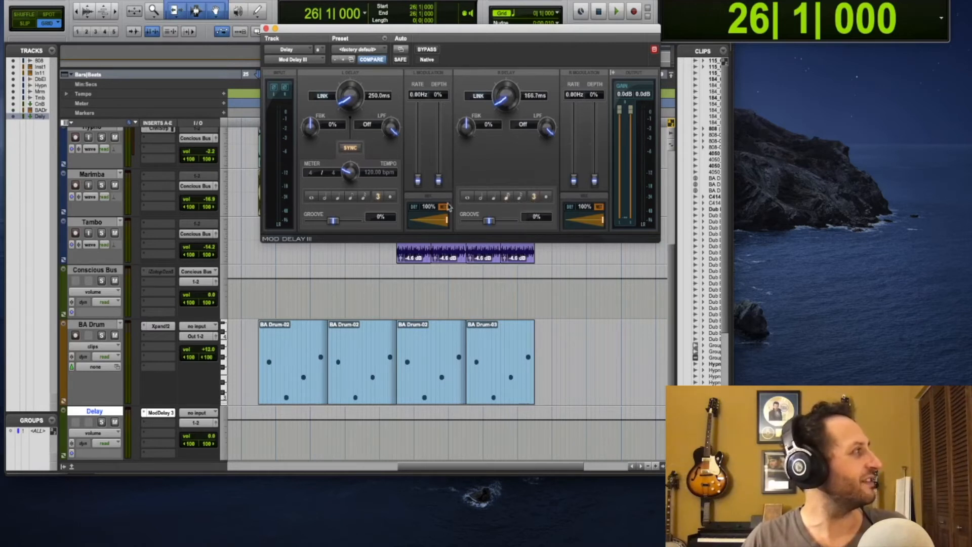
left_click(350, 196)
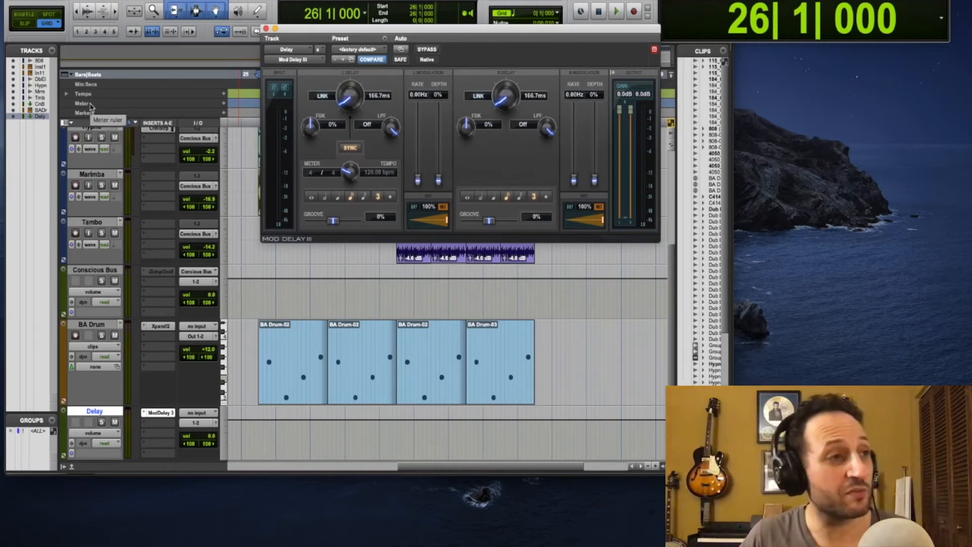
Step: Show the mixer and set the Delay track's input to stereo bus 3-4
key("super+equal")
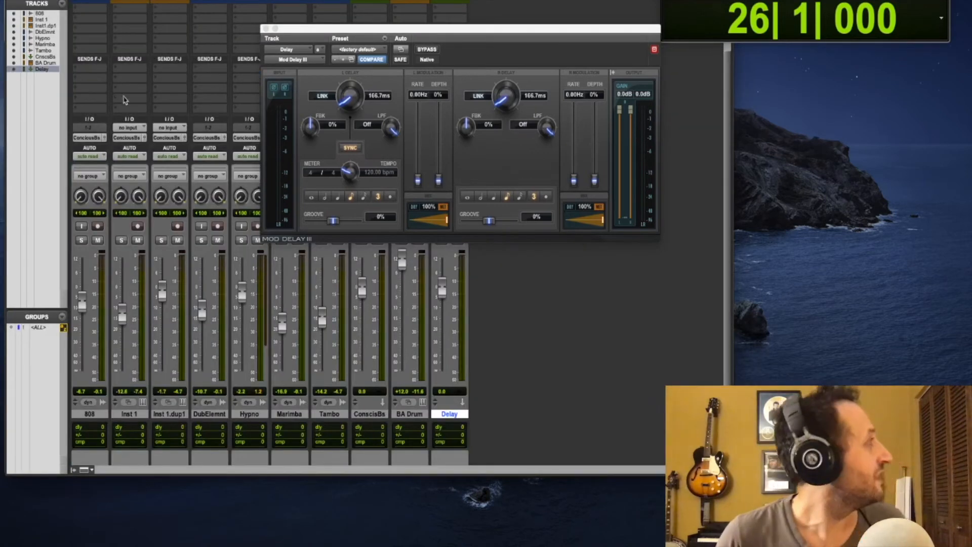
left_click_drag(292, 31, 1, 38)
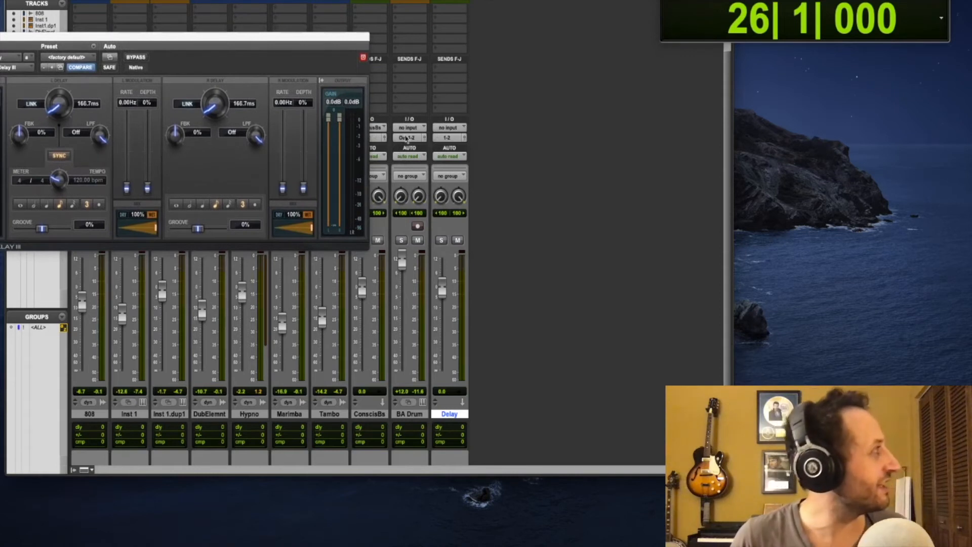
left_click(442, 128)
mouse_move(456, 138)
mouse_move(522, 140)
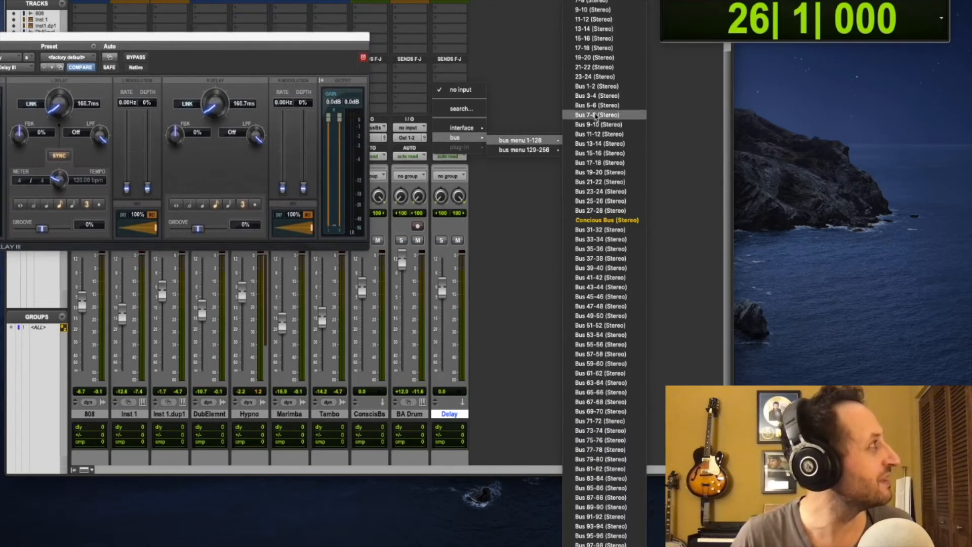
left_click(593, 0)
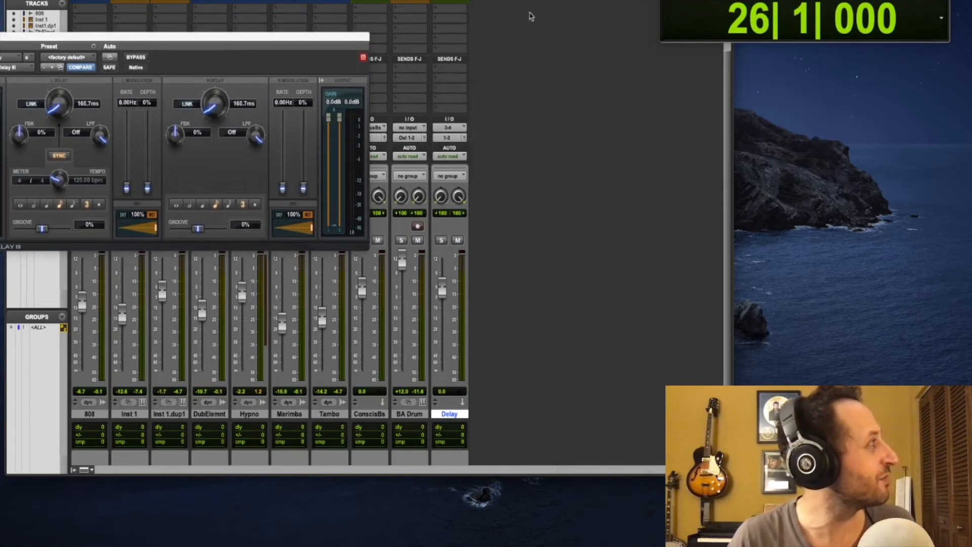
Step: Select all tracks from 808 through BA Drum and assign their first send to stereo bus 3-4
left_click_drag(354, 31, 353, 199)
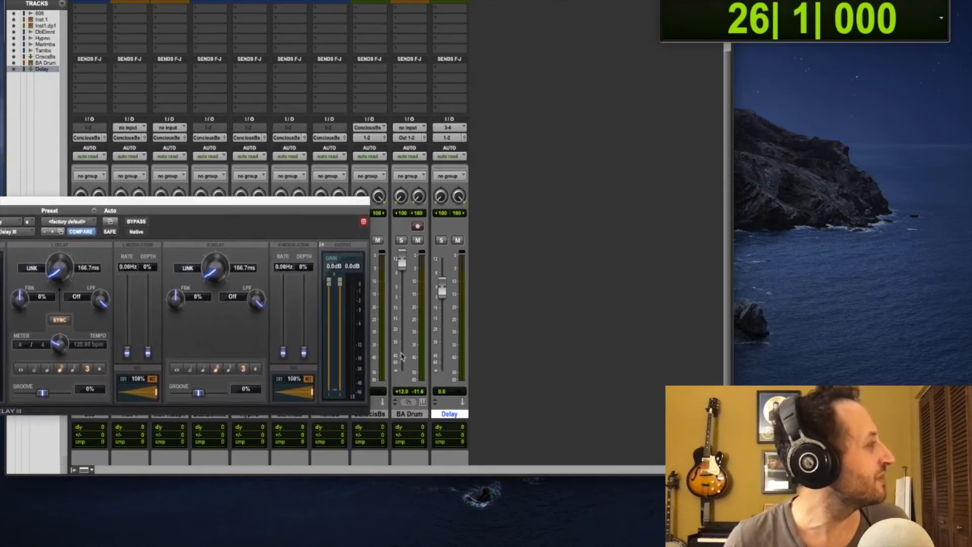
left_click(420, 414)
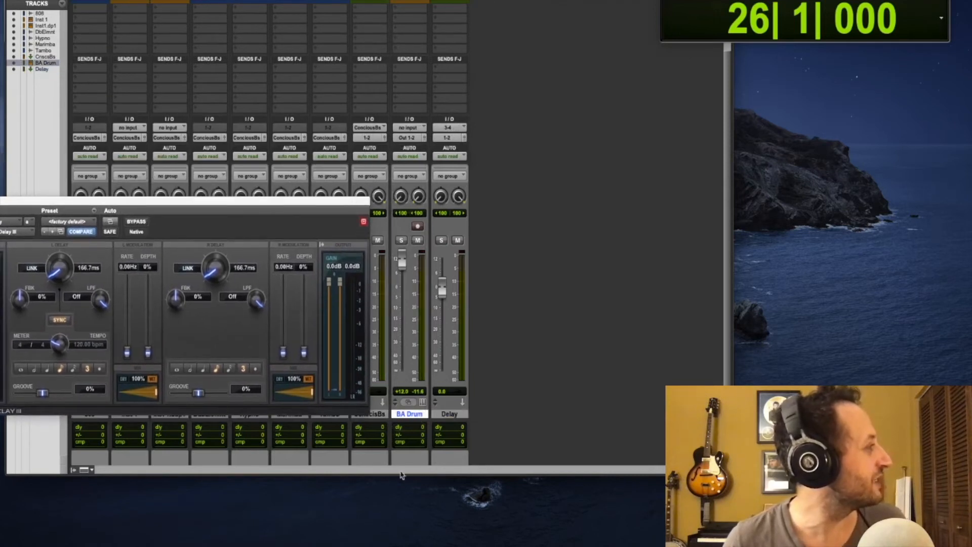
left_click(81, 414, "shift")
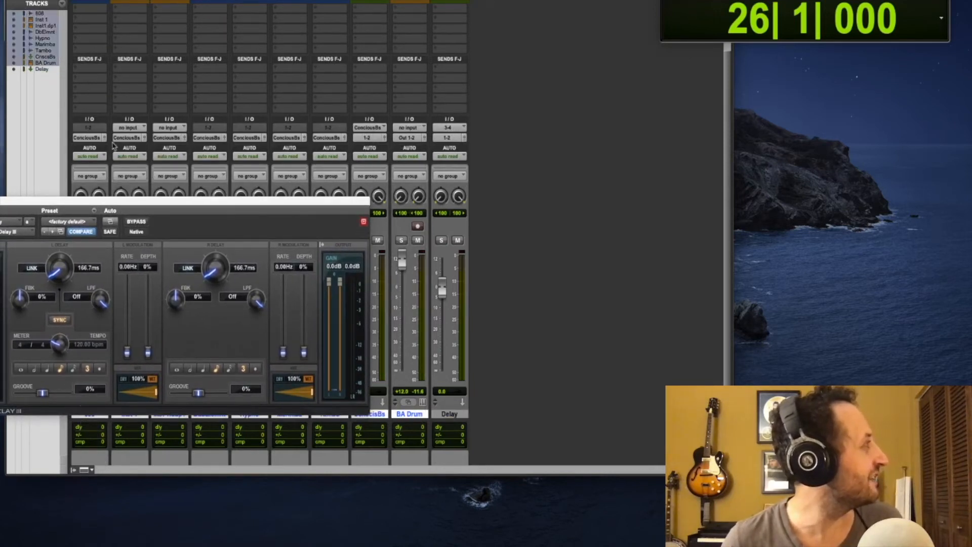
scroll(102, 69, "up", 3)
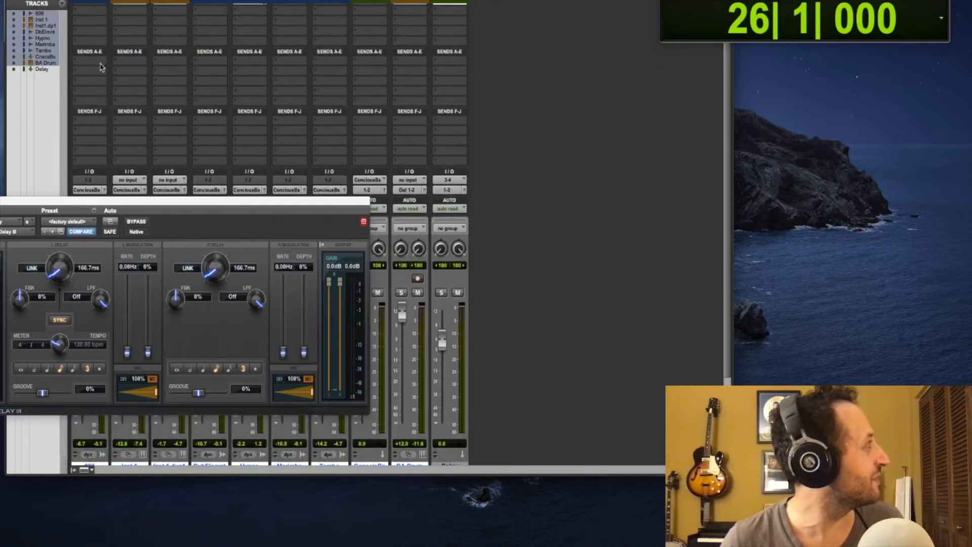
left_click(99, 64)
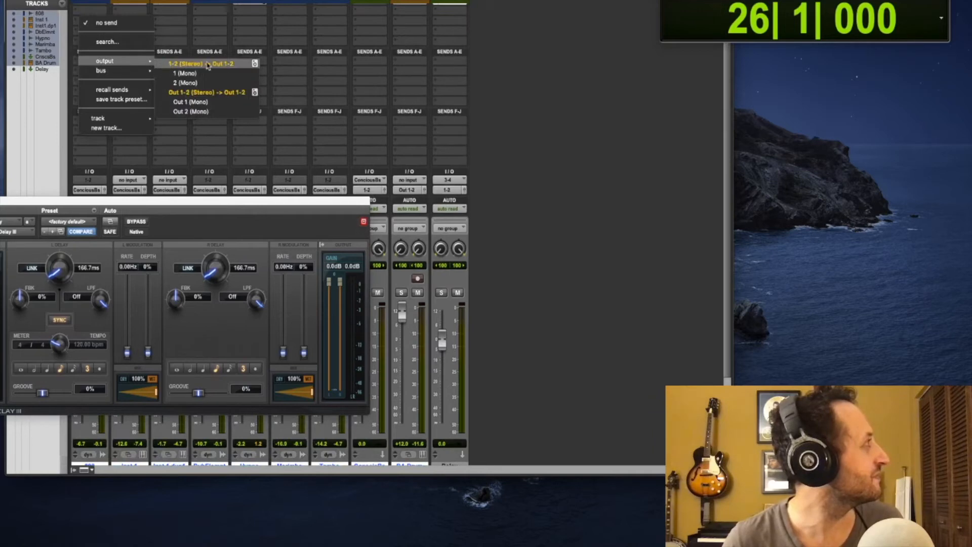
mouse_move(124, 74)
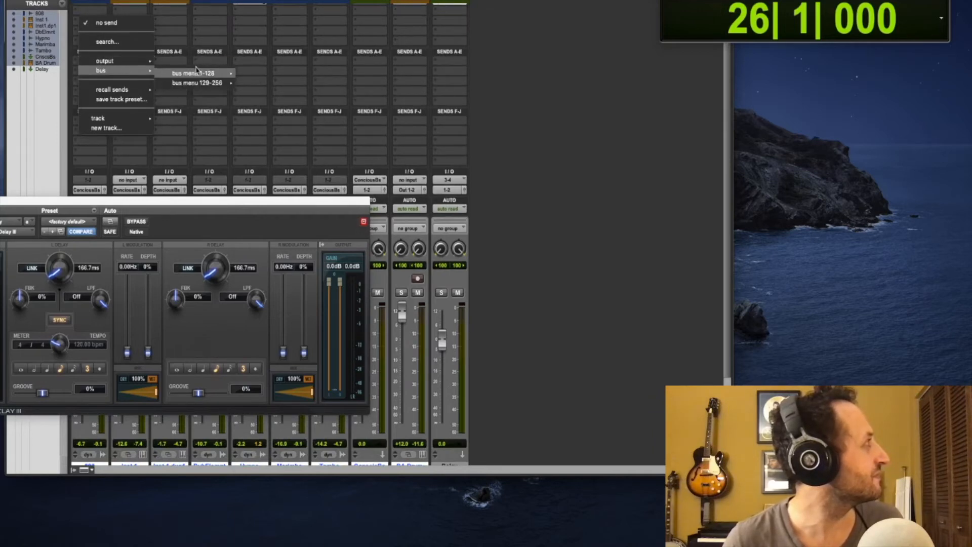
mouse_move(218, 75)
left_click(264, 0, "alt+shift")
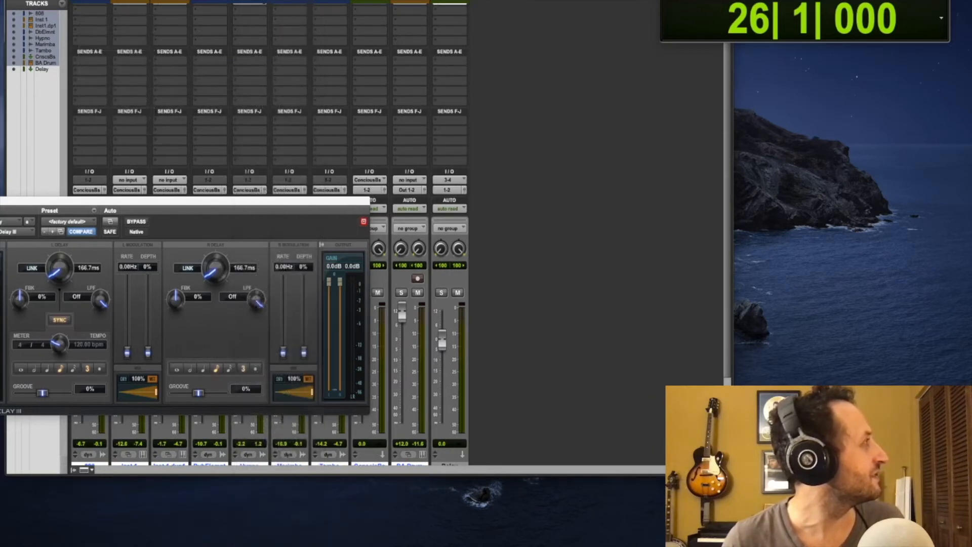
Step: Rename bus 3-4 as Delay Bus from the Marimba track's send
left_click(287, 61)
right_click(287, 61)
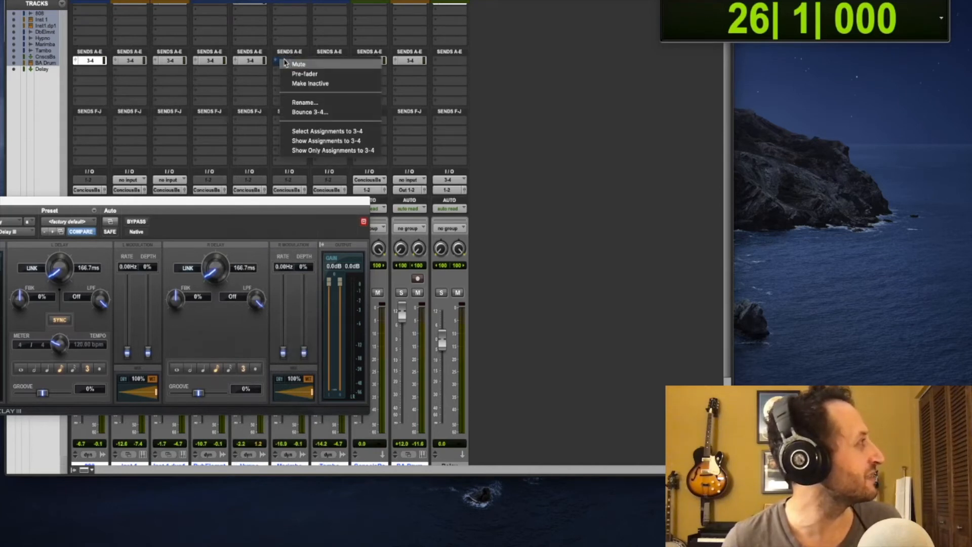
left_click(291, 102)
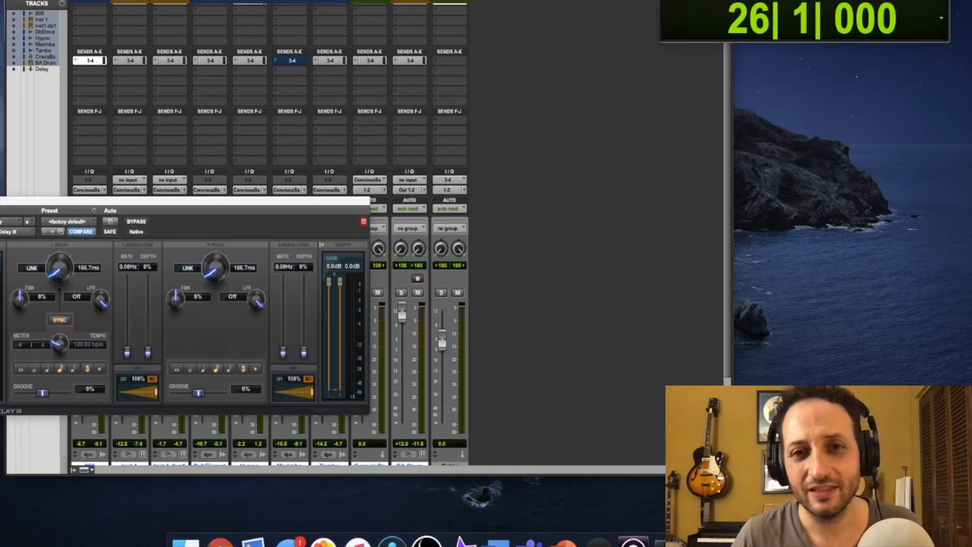
left_click_drag(469, 144, 484, 123)
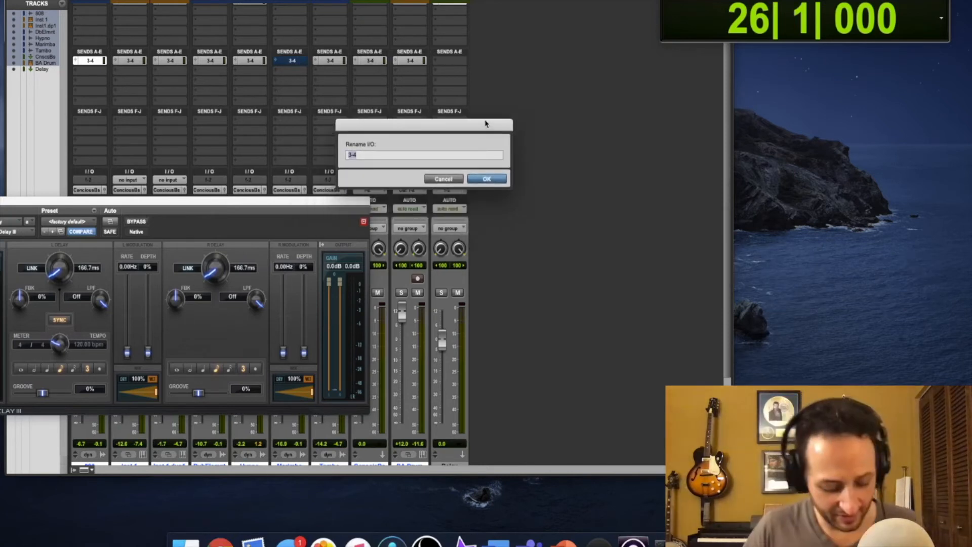
type("DElay Bu")
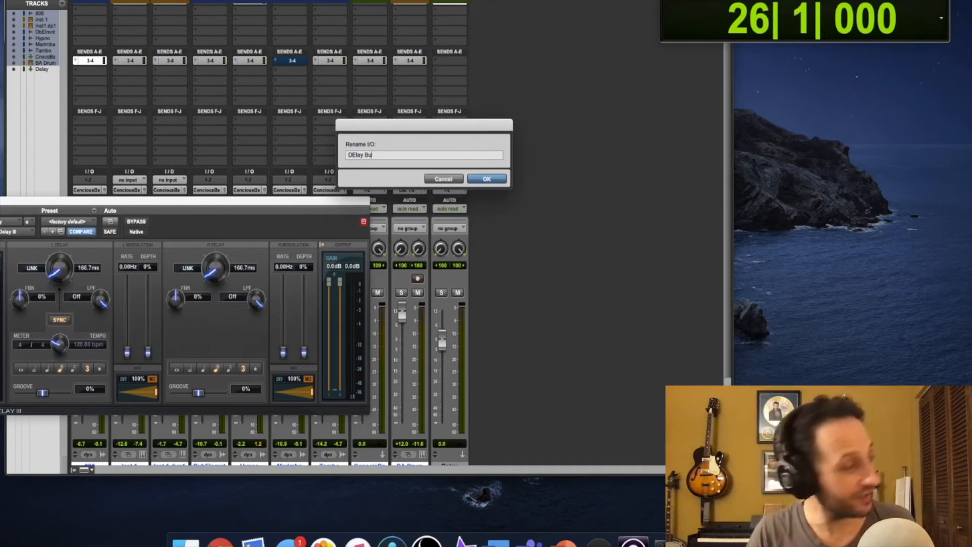
key("BackSpace")
key("BackSpace")
key("BackSpace")
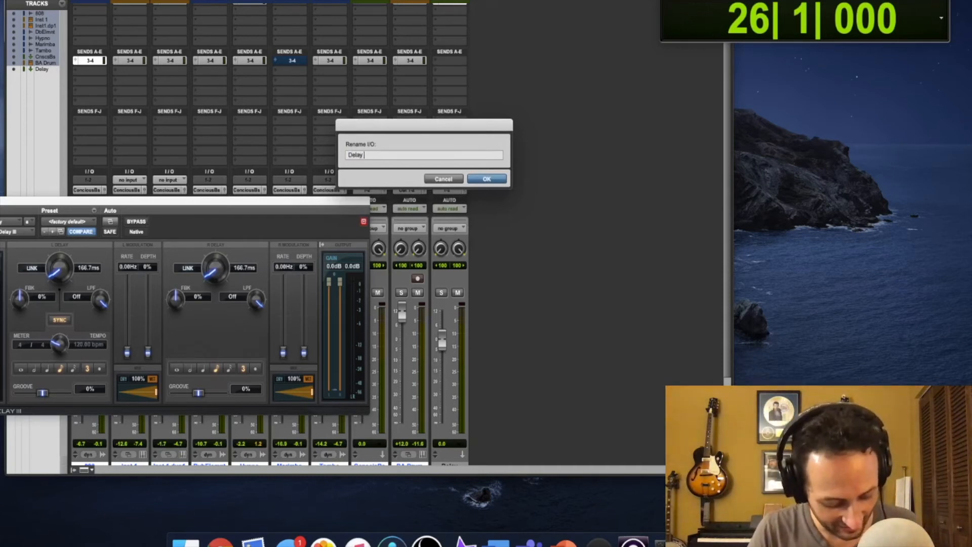
key("Return")
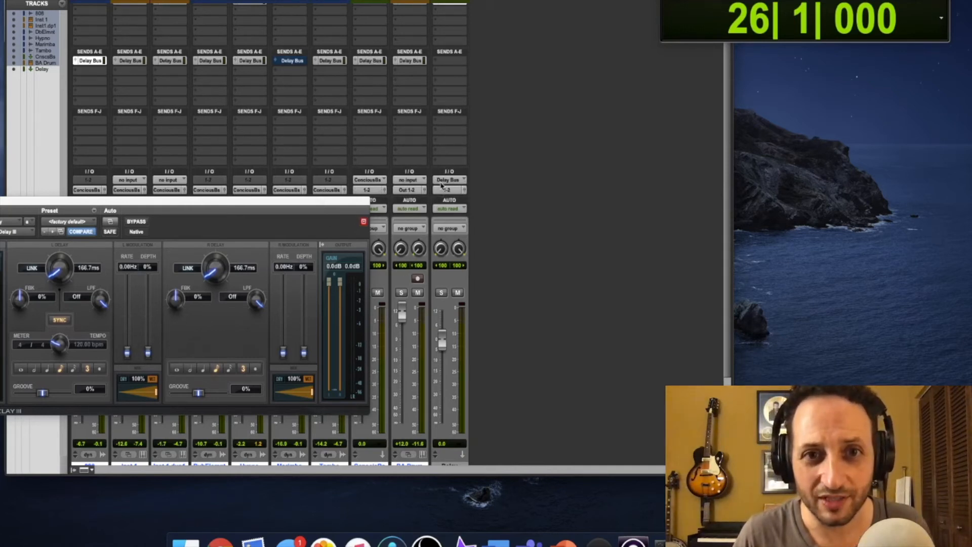
Step: Hide Sends F-J, show the Delay Bus send controls, and raise BA Drum's send level to -4.8 dB during playback
left_click(415, 112)
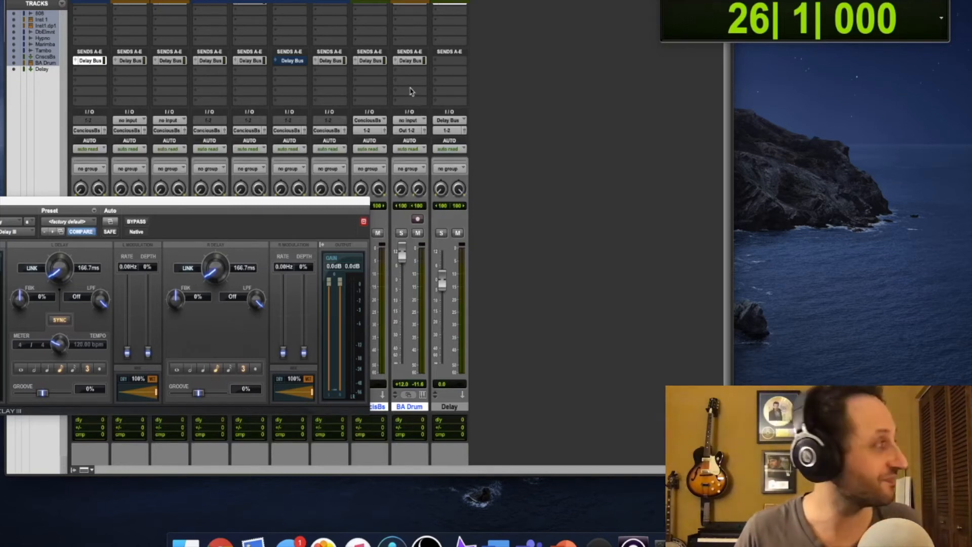
left_click(356, 63)
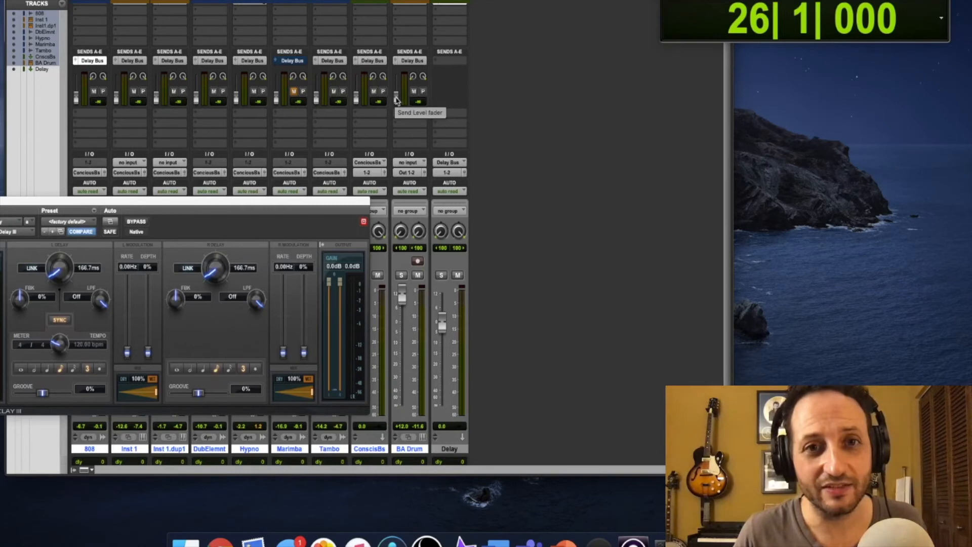
key("space")
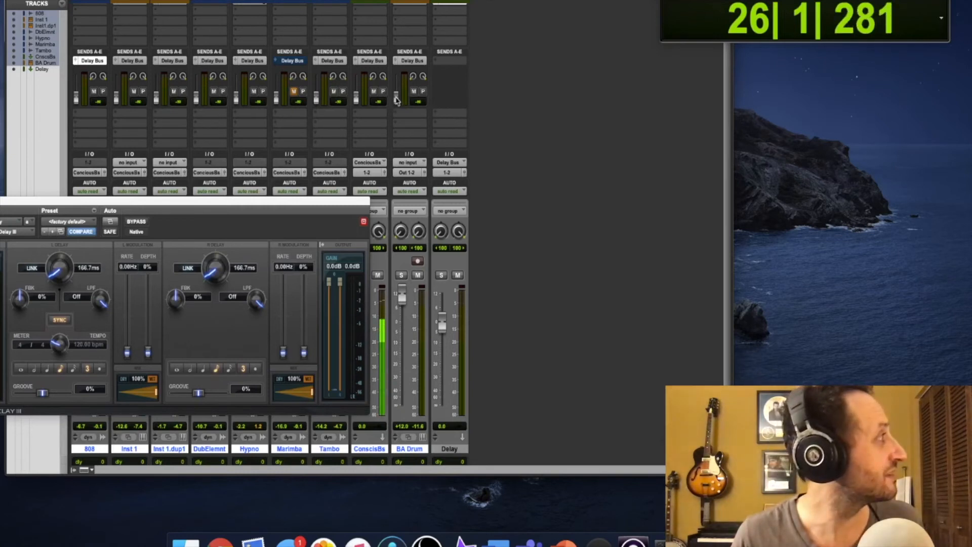
left_click_drag(397, 99, 399, 85)
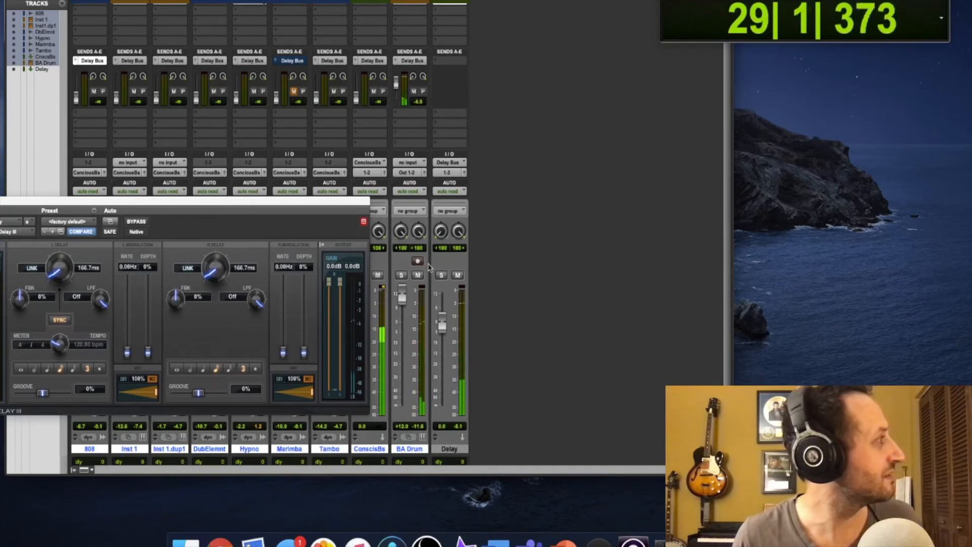
key("space")
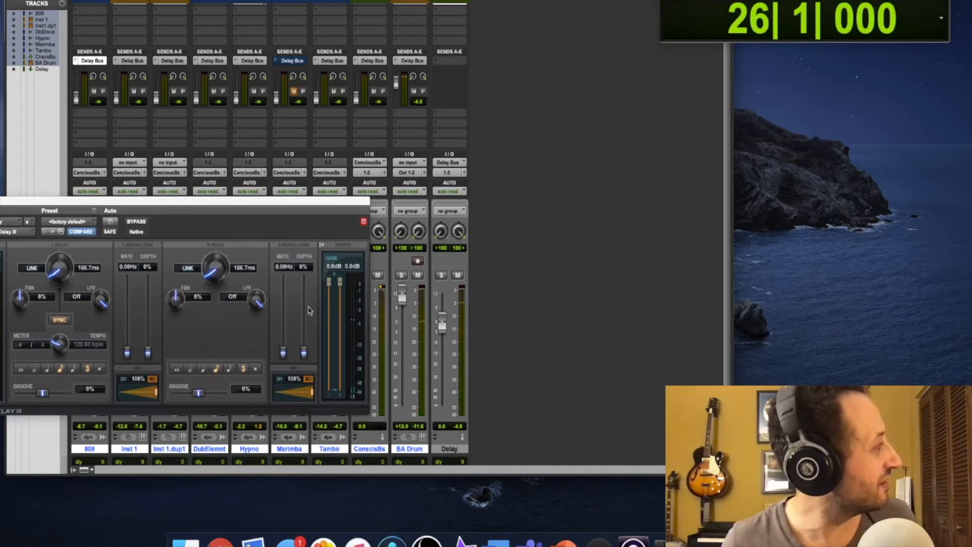
Step: Set both Mod Delay III channels to quarter-note triplets and audition the delay from 26|1|000
left_click(203, 368)
left_click(47, 369)
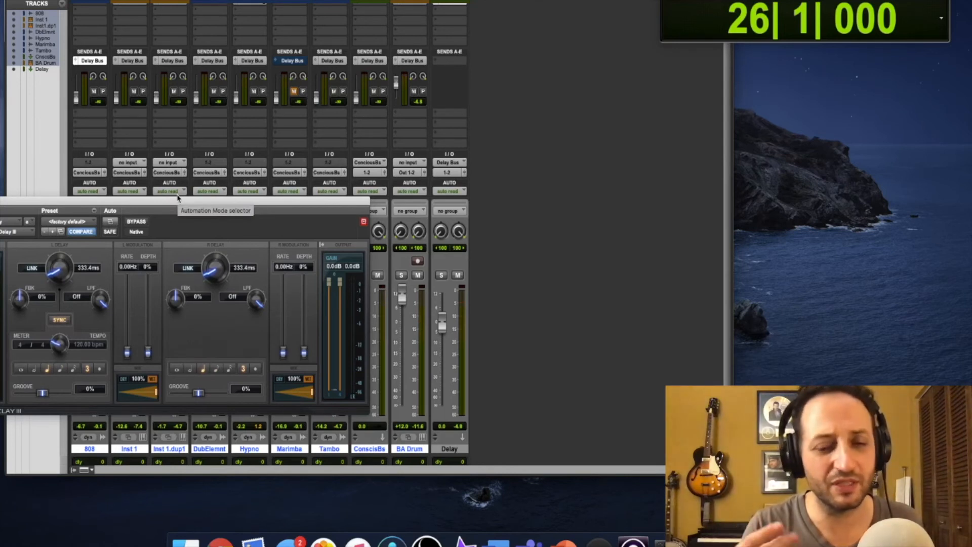
scroll(187, 189, "down", 3)
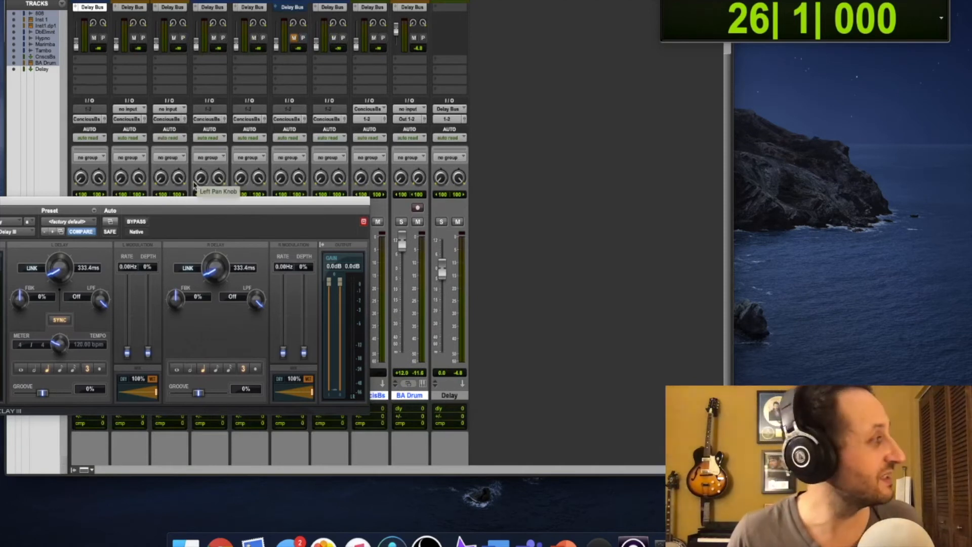
key("space")
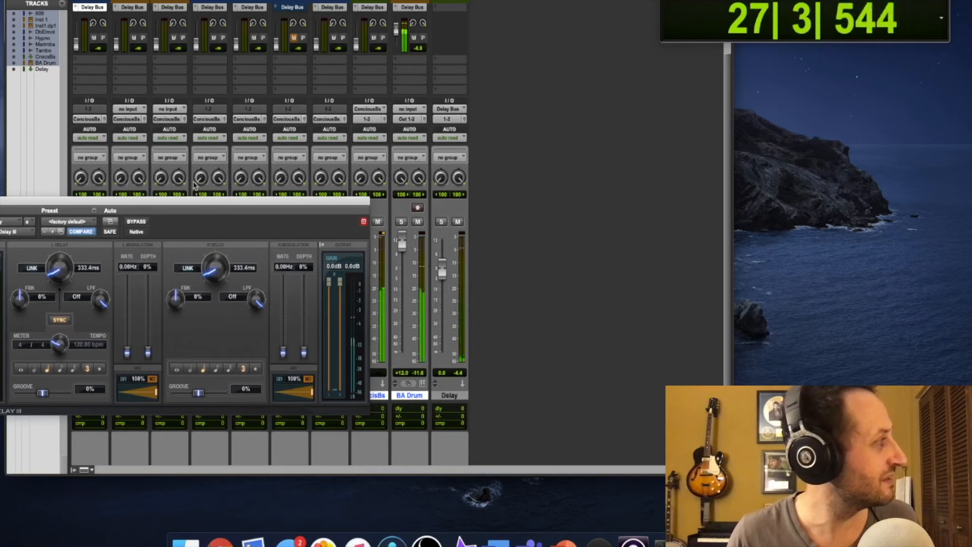
key("space")
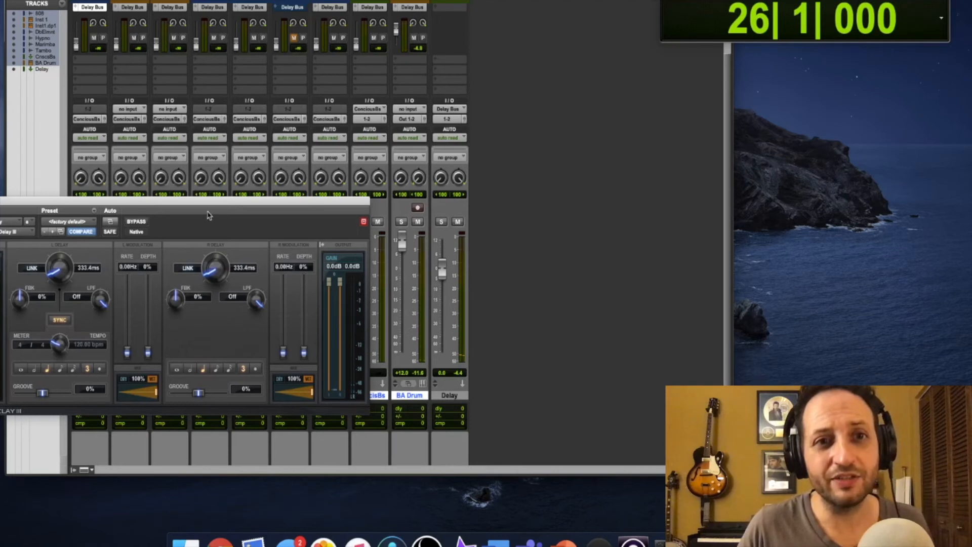
left_click_drag(208, 209, 399, 203)
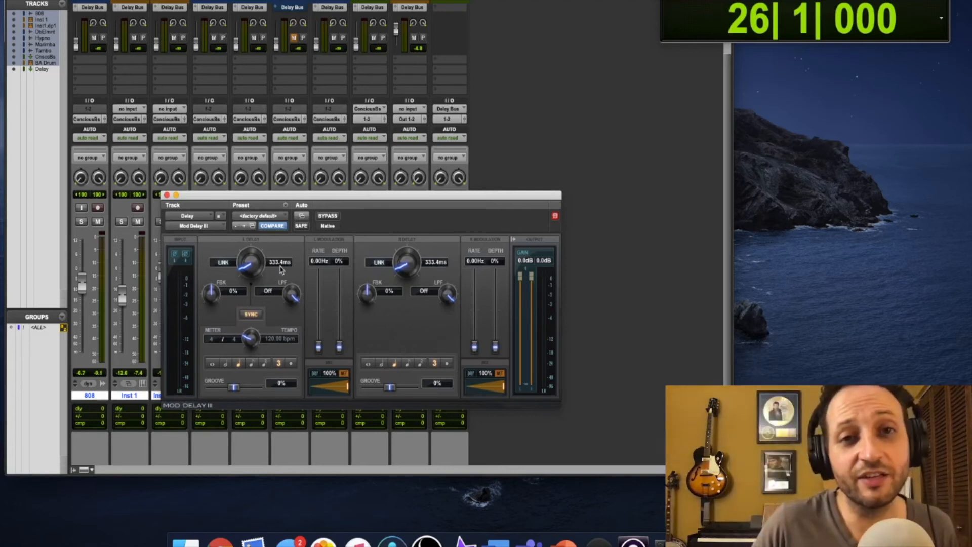
Step: Check the session tempo at the start of the Edit window's timeline and return to the mixer
key("super+equal")
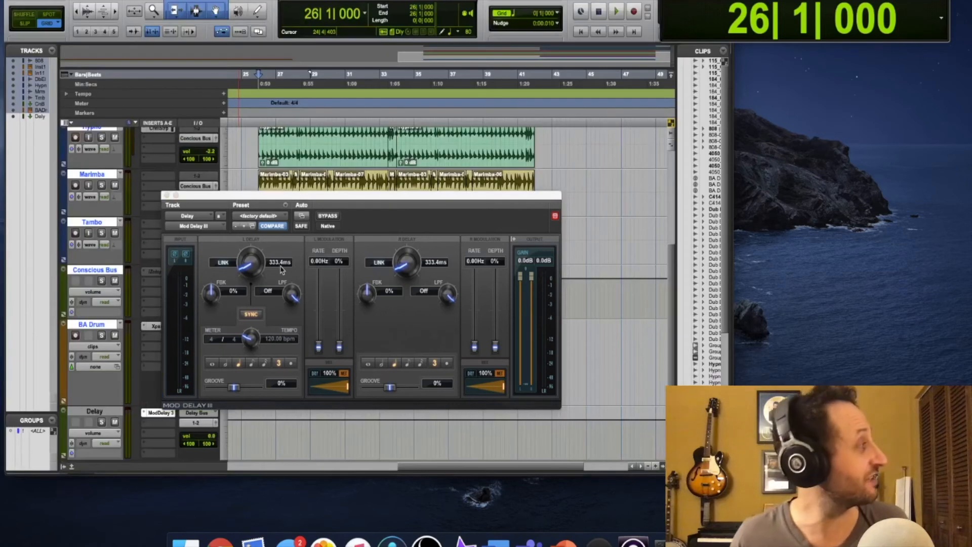
scroll(304, 75, "left", 10)
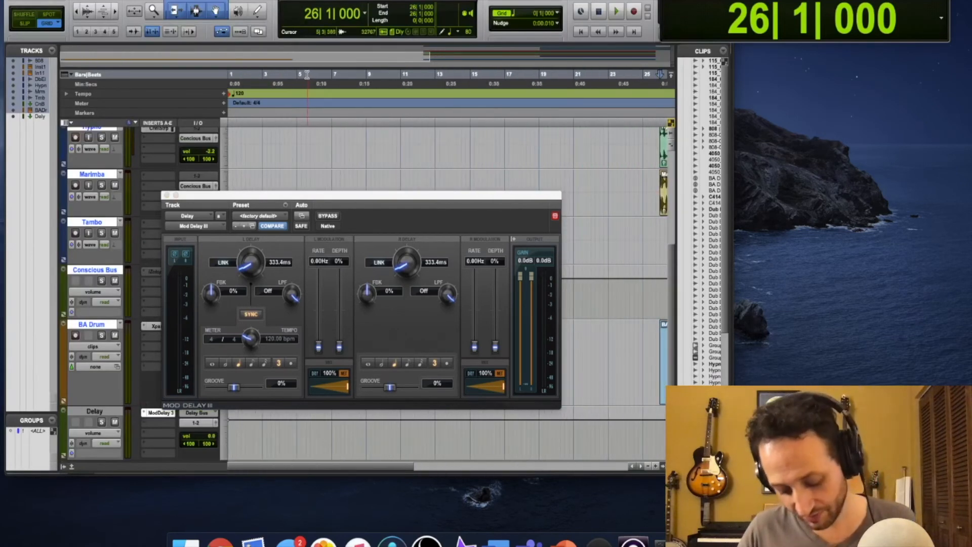
key("super+equal")
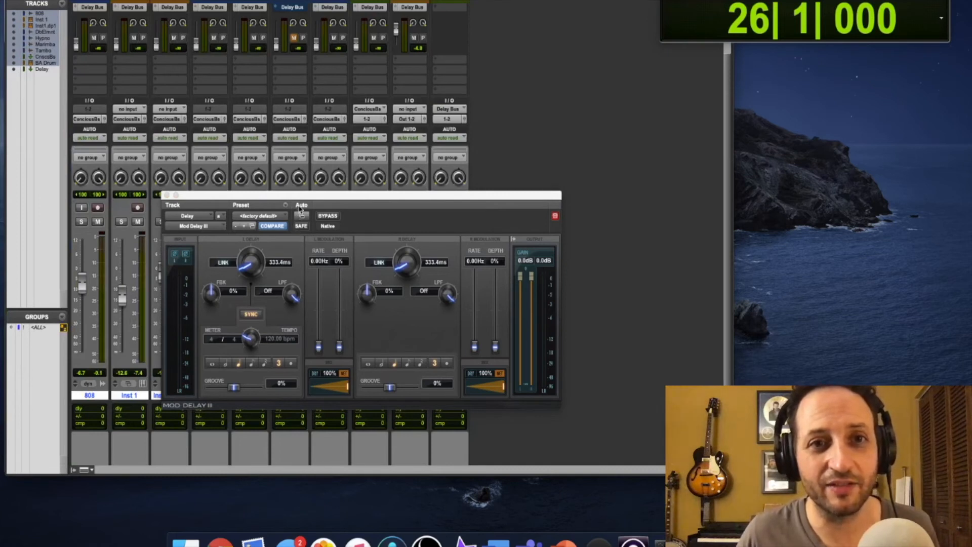
Step: Move the Mod Delay III window clear of the mixer channels, link its two channels, set feedback to 26%, and audition it
left_click_drag(299, 198, 609, 66)
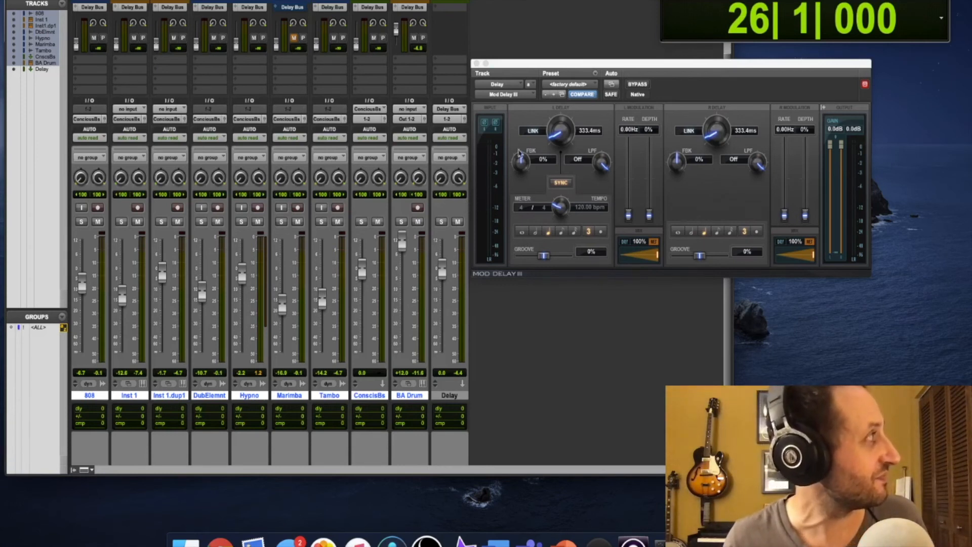
left_click(534, 132)
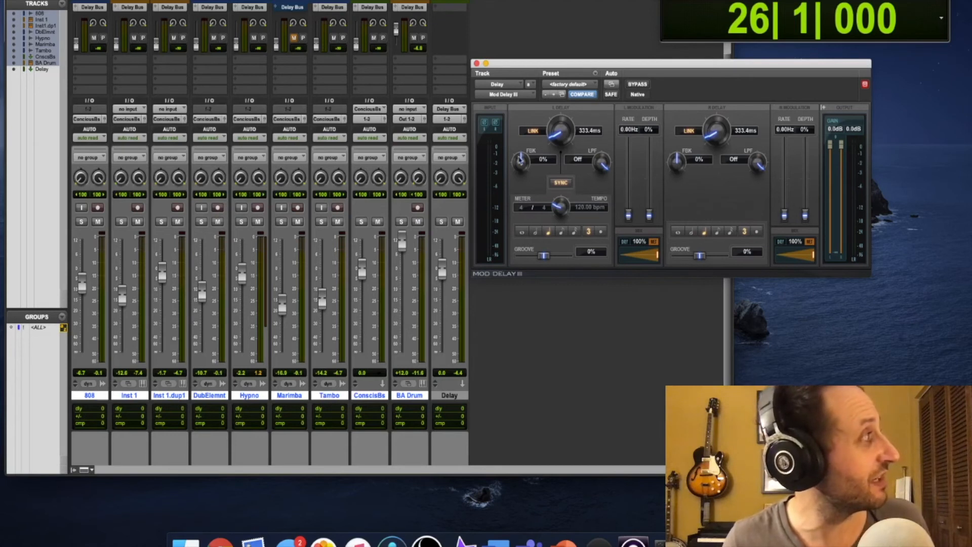
left_click_drag(519, 167, 521, 148)
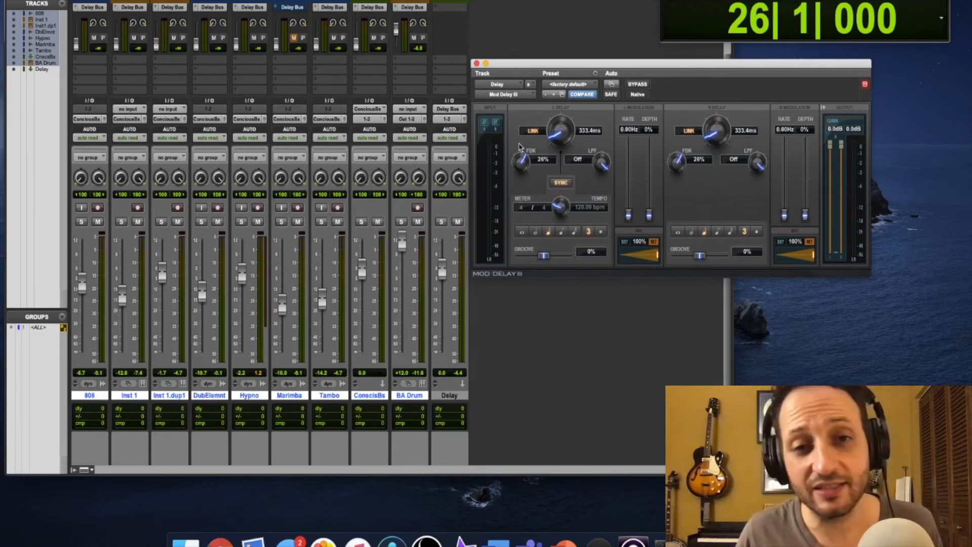
key("space")
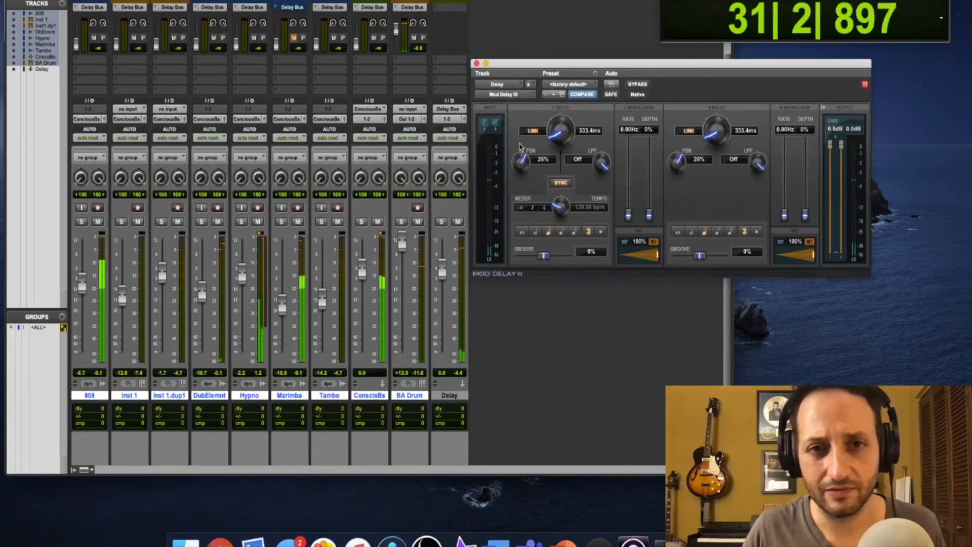
key("space")
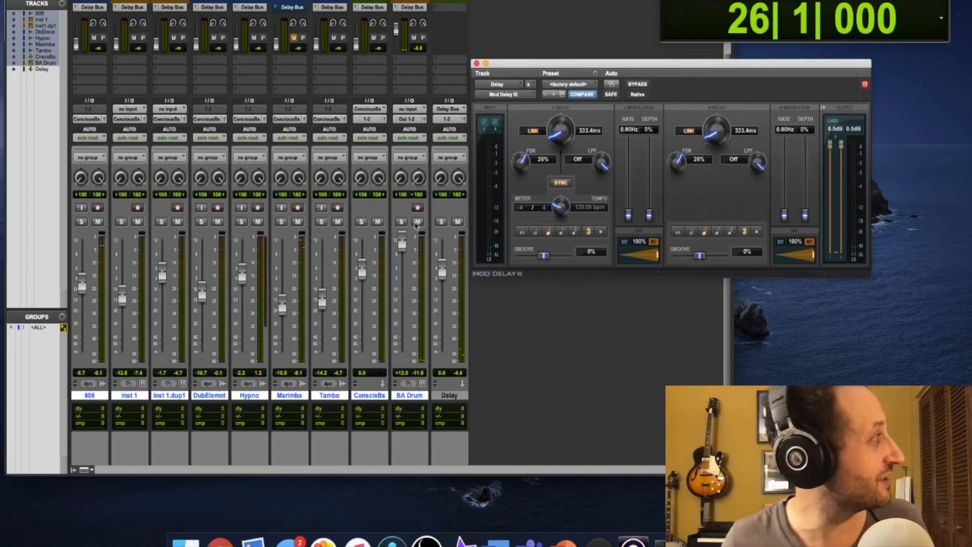
Step: Solo-safe the Delay aux, solo BA Drum, and audition the drum with its delay from 26|1|000
left_click(441, 221, "super")
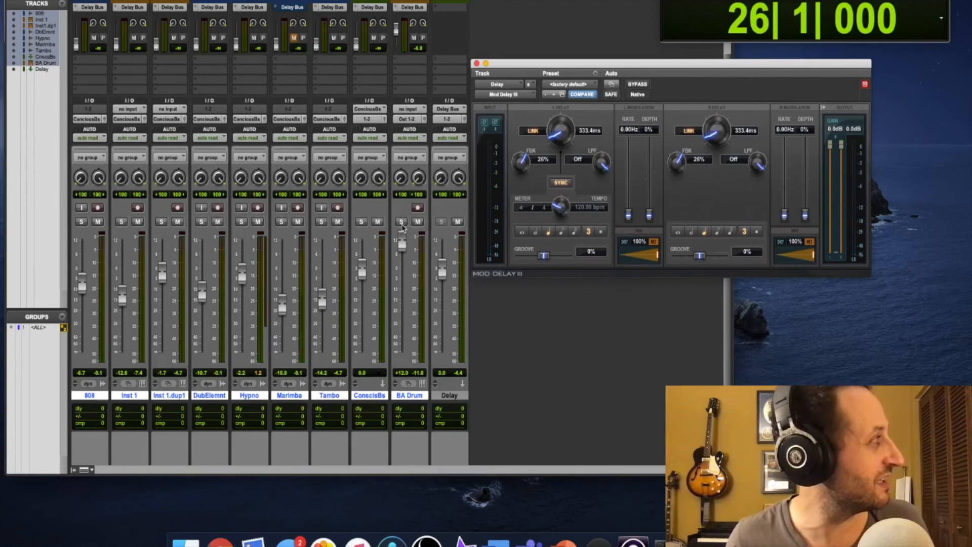
left_click(401, 222)
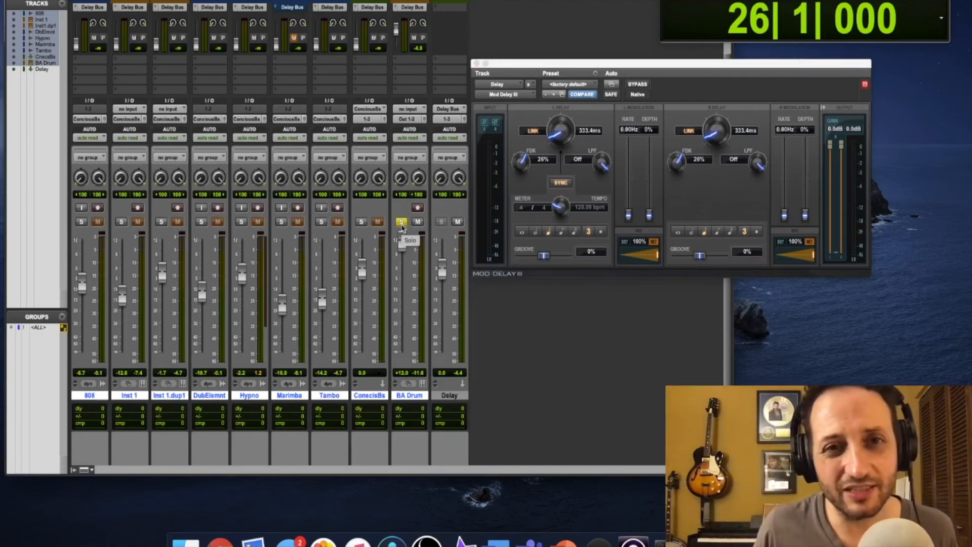
key("space")
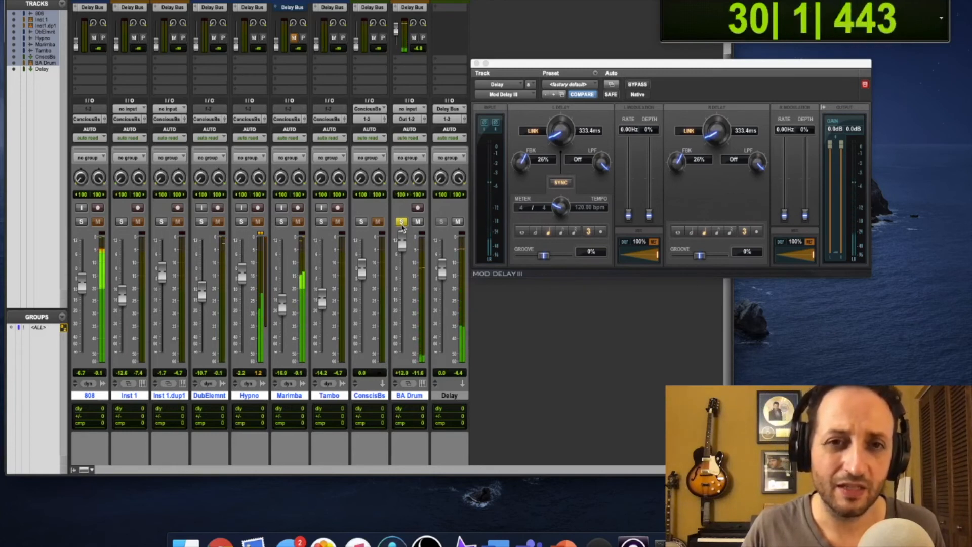
key("space")
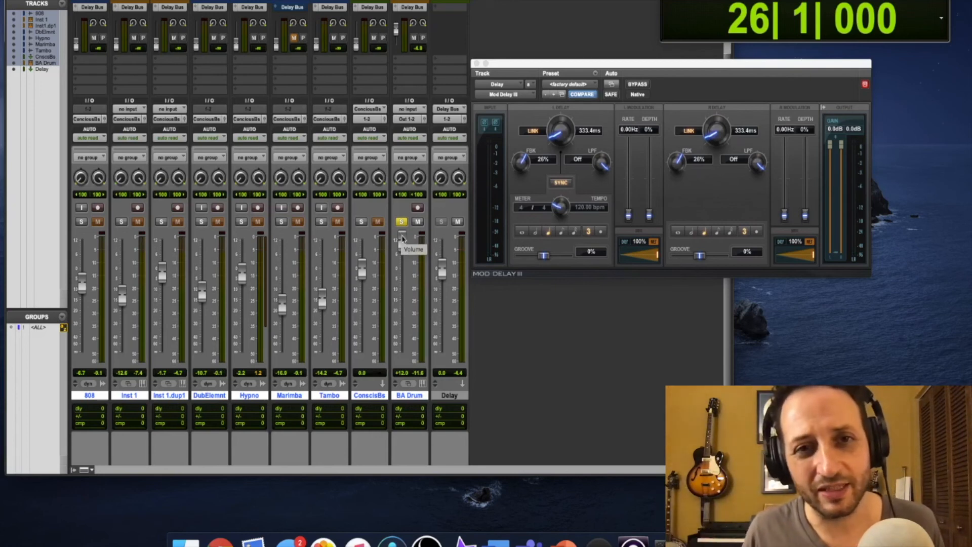
Step: Unsolo BA Drum, lower its volume fader to +5.8 dB, and audition the mix
left_click(403, 242, "alt")
left_click_drag(405, 264, 403, 249)
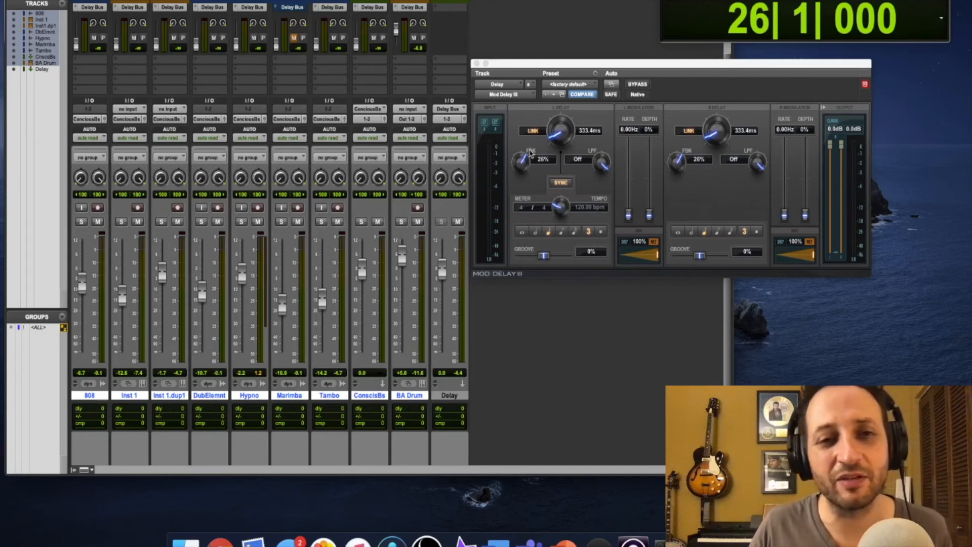
key("space")
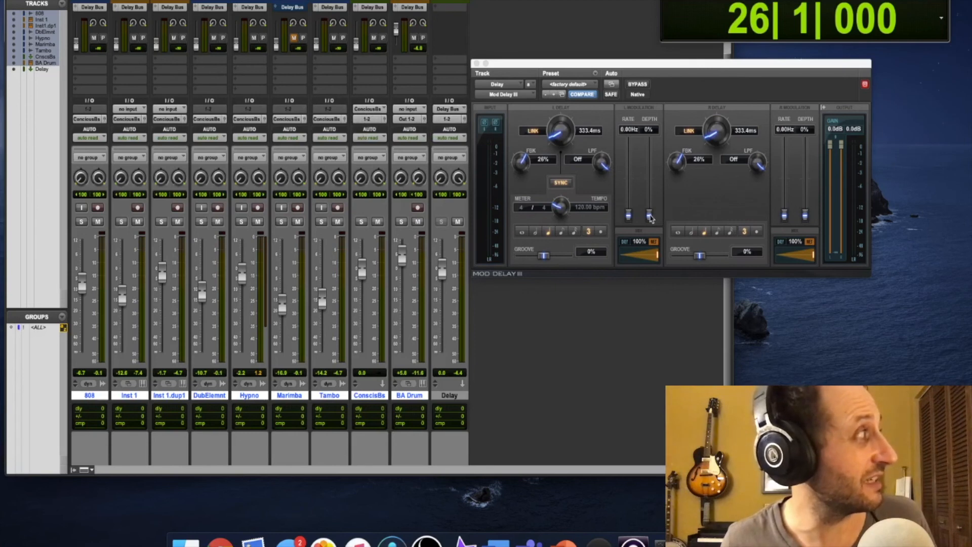
Step: Set the linked Mod Delay III modulation to 25% depth and 6.31 Hz rate, and audition the result
left_click_drag(650, 216, 632, 194)
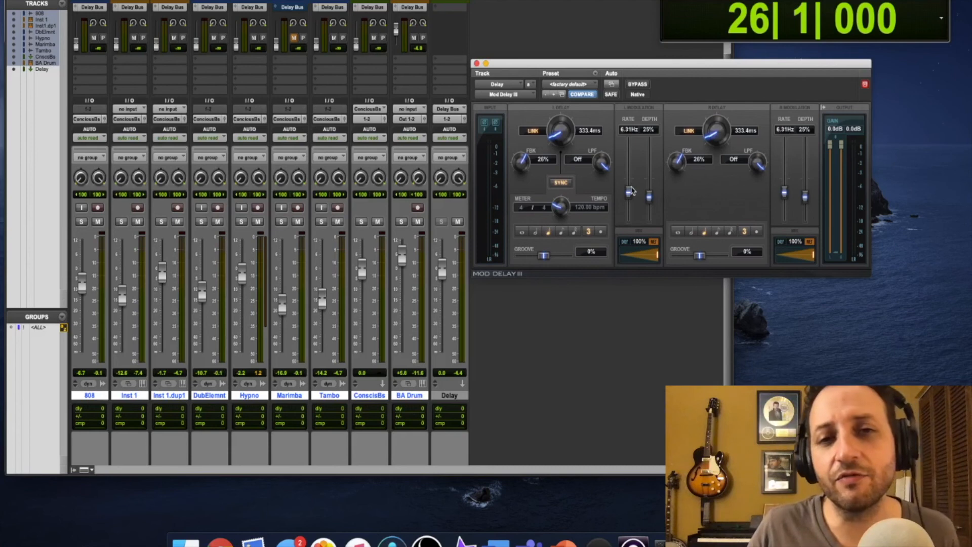
key("space")
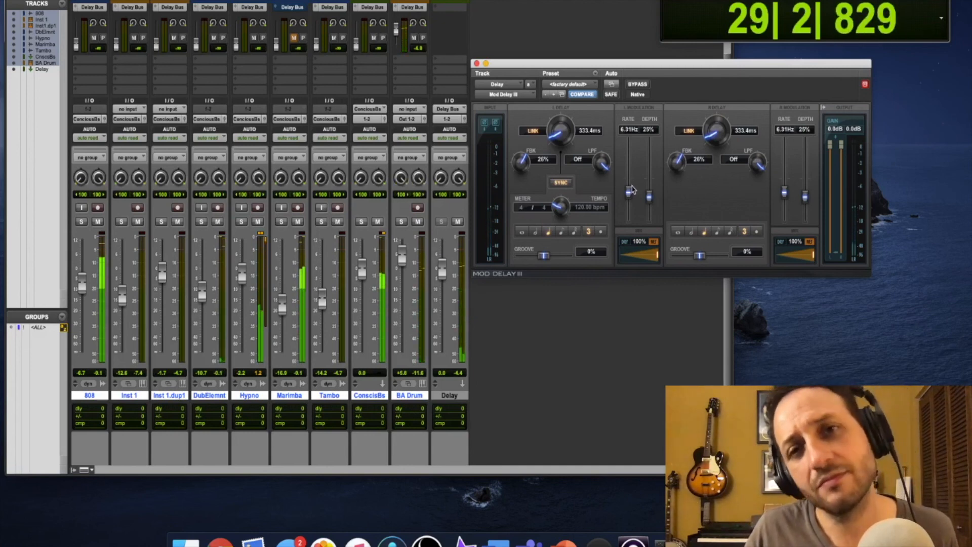
key("space")
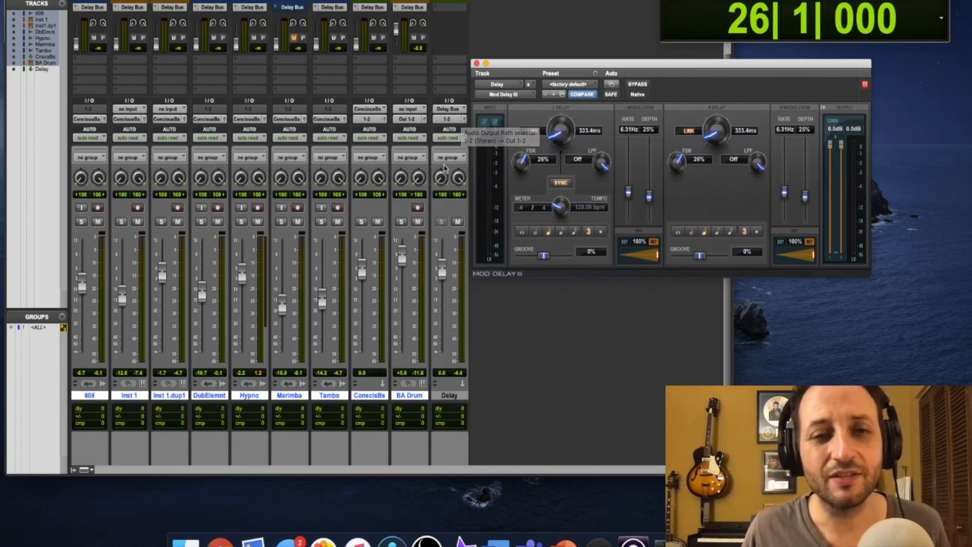
Step: Solo BA Drum to compare it with and without the Delay aux muted, restore both tracks, and play the full mix
left_click(402, 222)
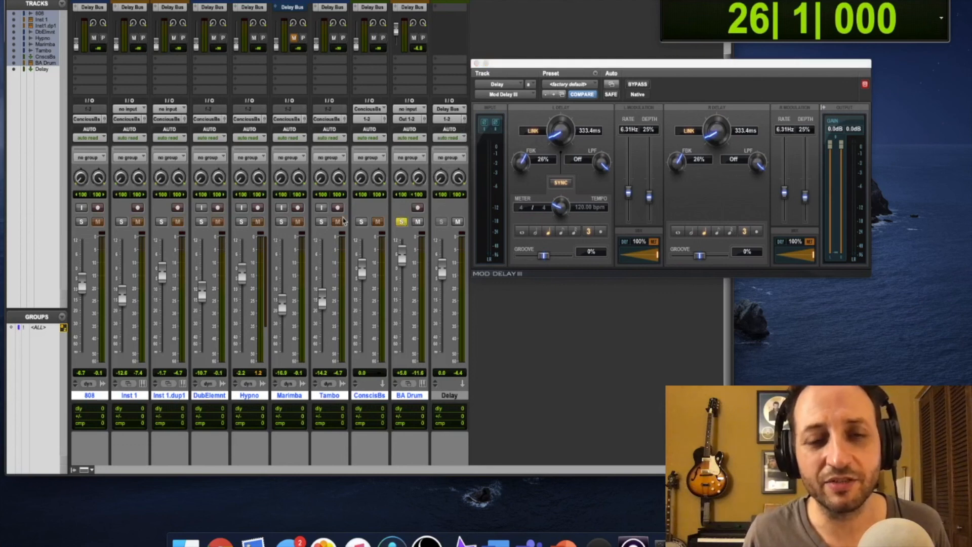
key("space")
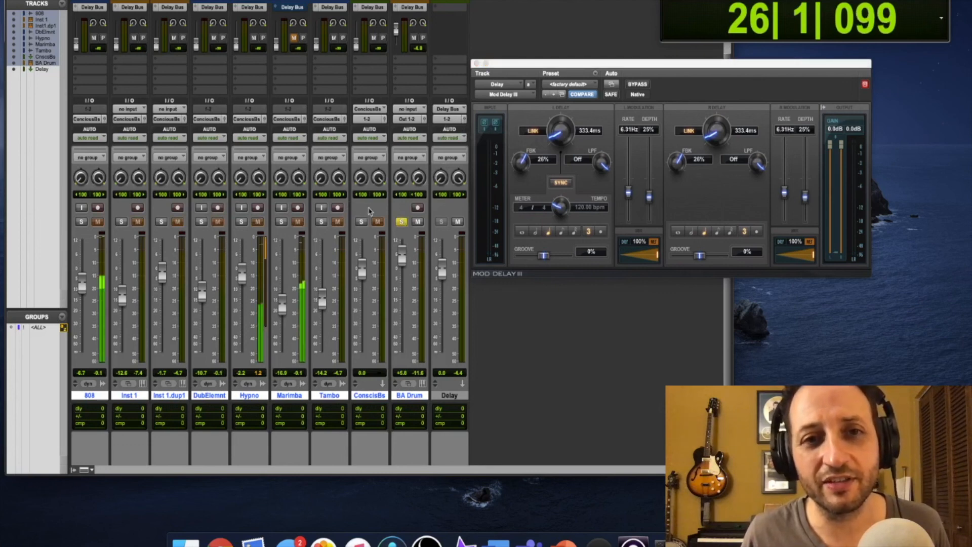
left_click(458, 221)
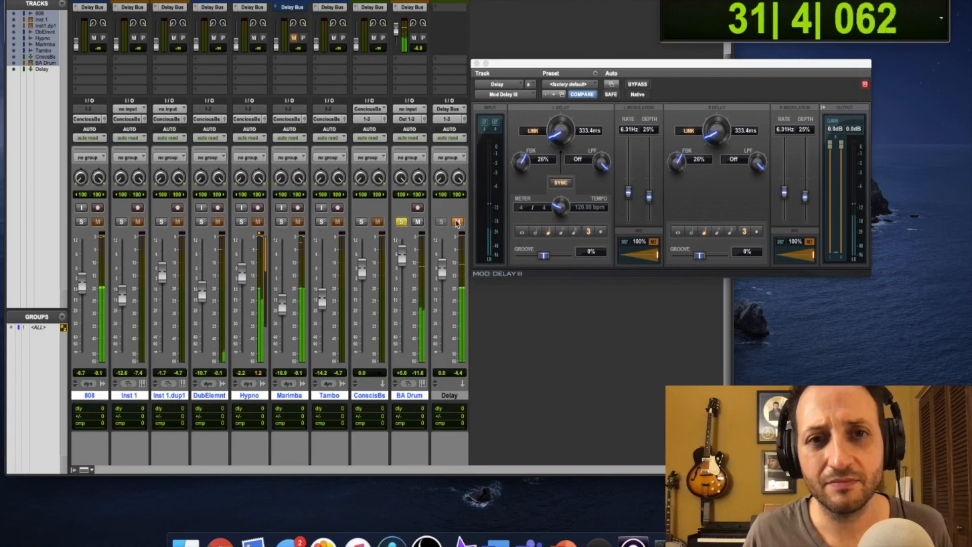
key("space")
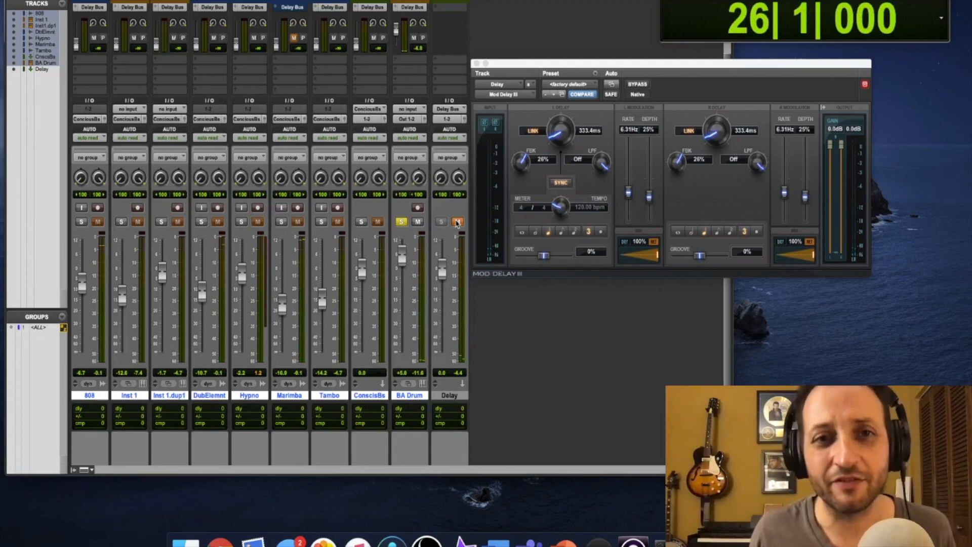
left_click(456, 223)
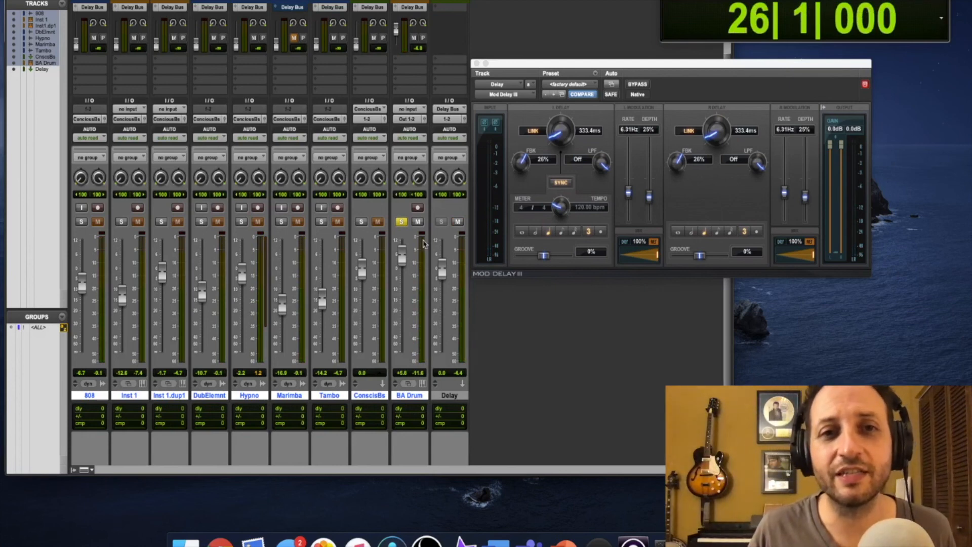
left_click(401, 221)
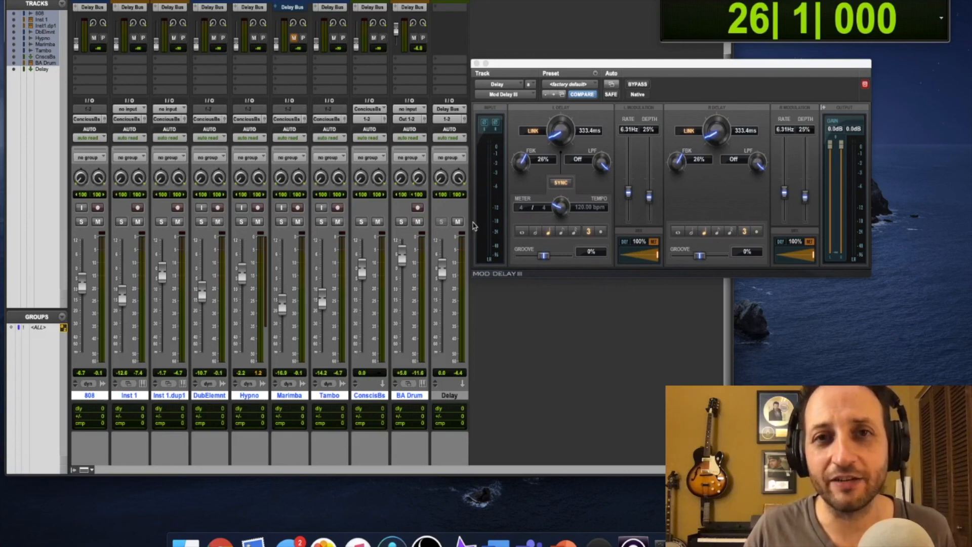
key("space")
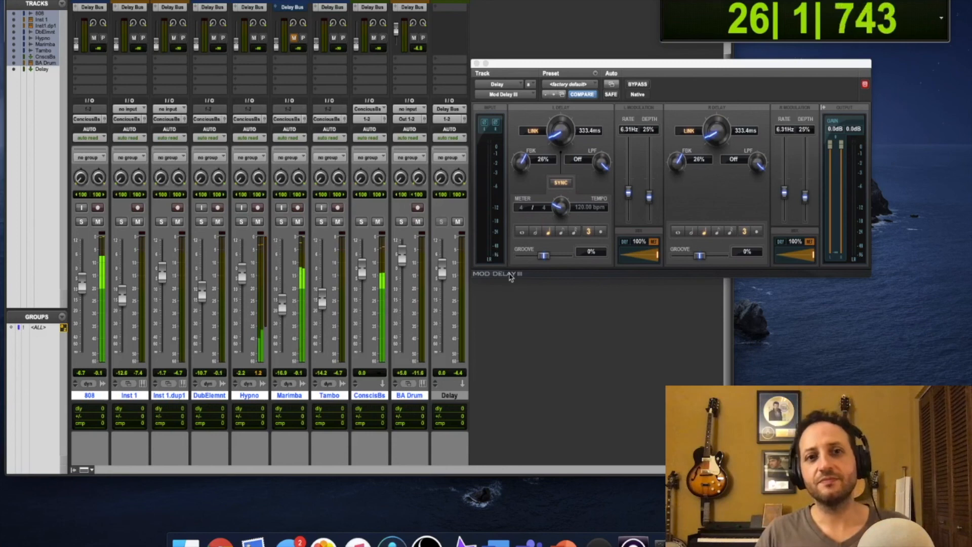